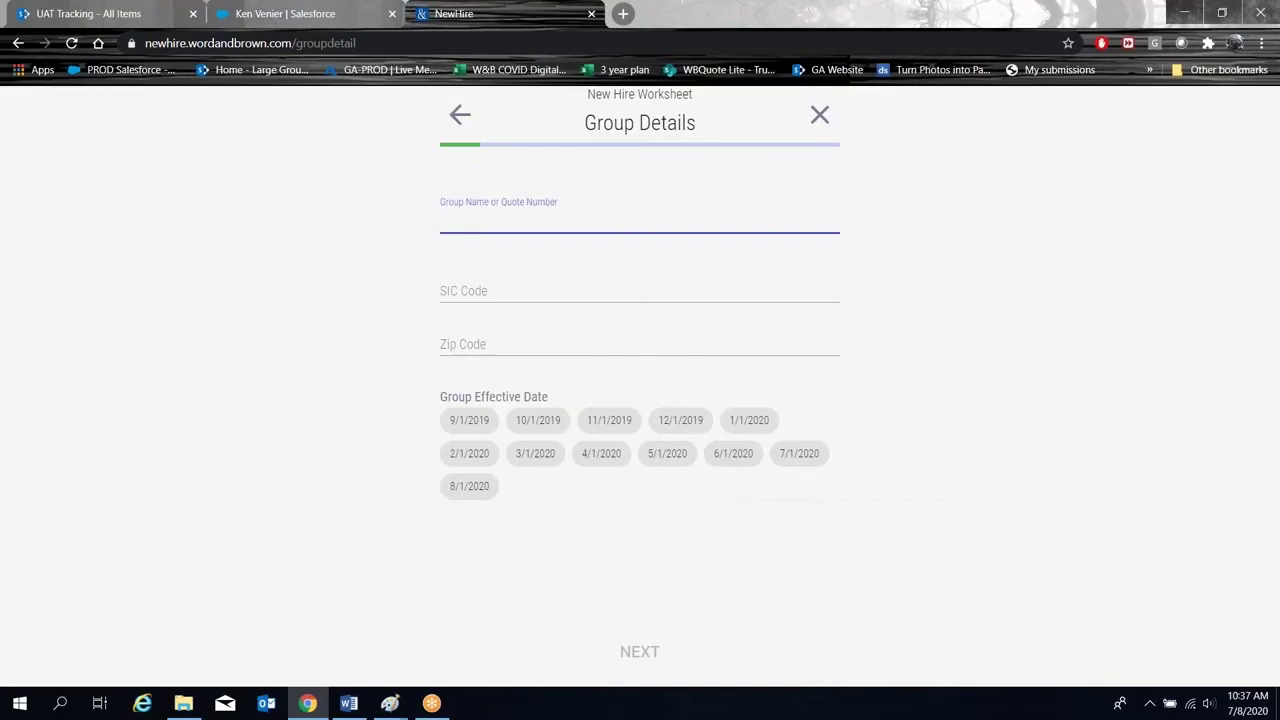
# - Look up the quote by its number, load the group "FINAL QUOTE FOR NHWS" and continue with its group details
pyautogui.write('959482')
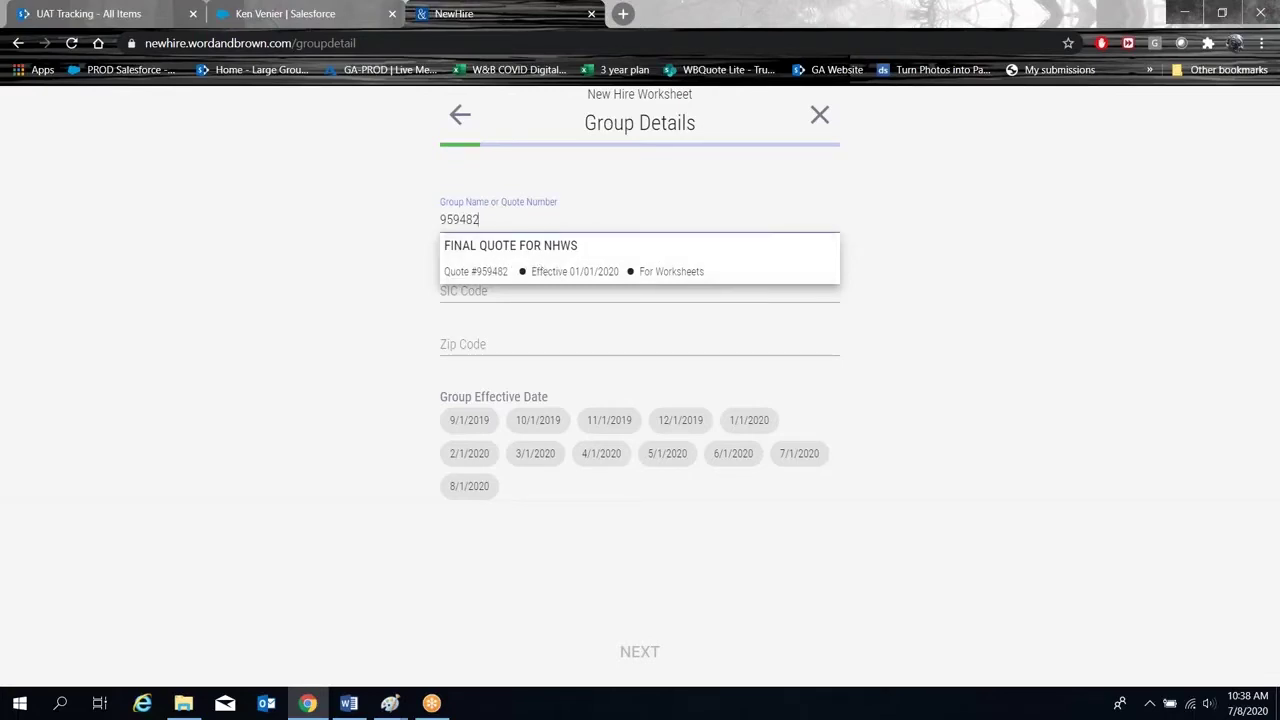
pyautogui.click(540, 252)
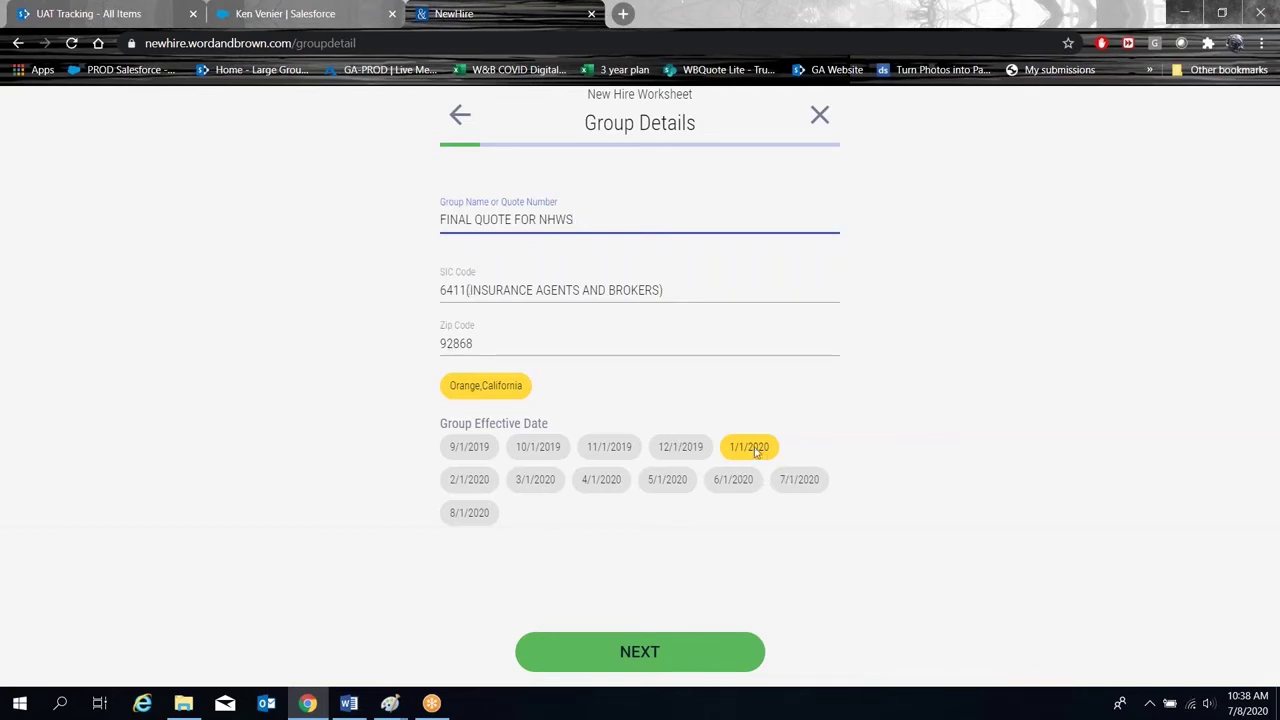
pyautogui.click(632, 660)
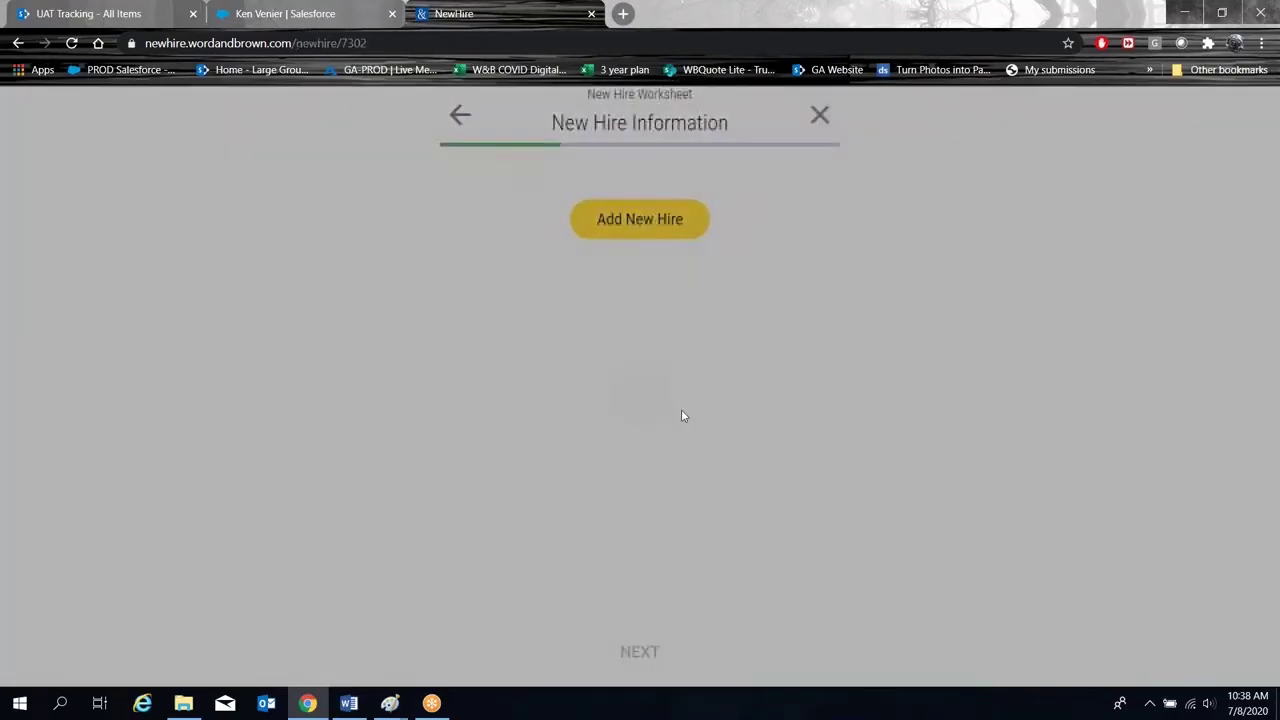
# - Add a new hire and enter the employee's first name, last name and date of birth
pyautogui.click(632, 236)
pyautogui.write('test')
pyautogui.press('Tab')
pyautogui.write('teerson')
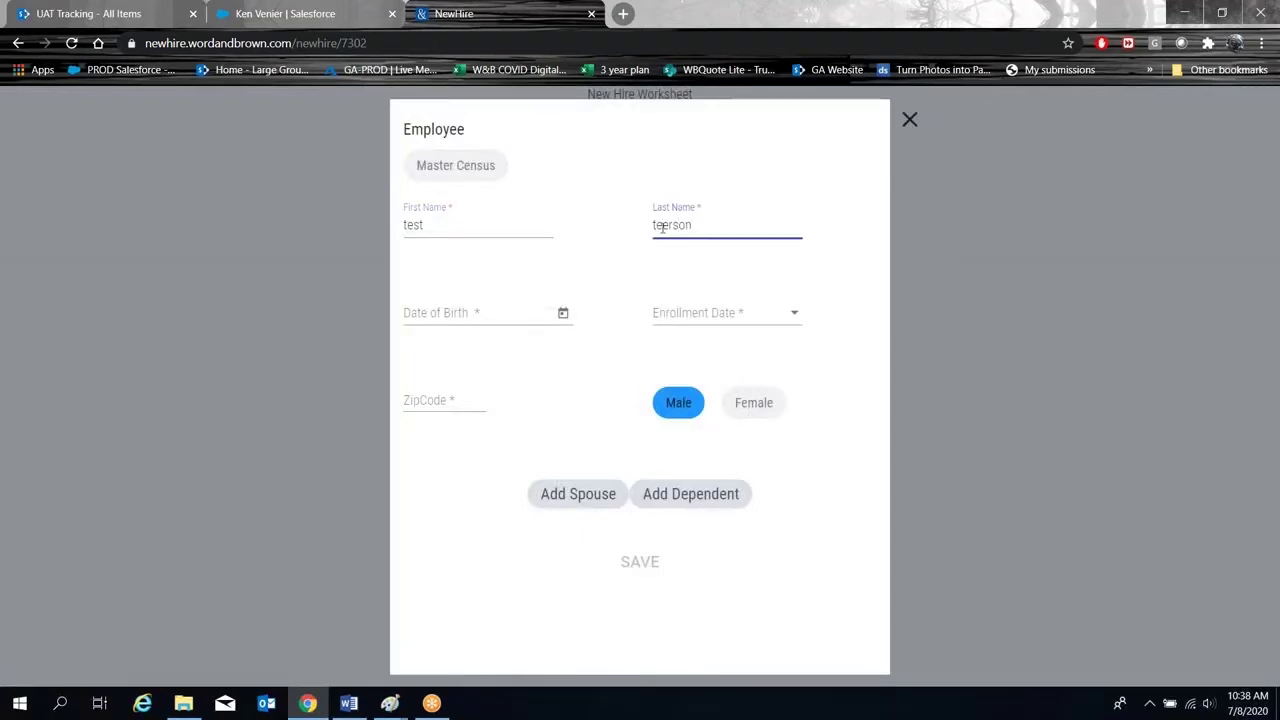
pyautogui.click(478, 328)
pyautogui.write('8-8-88')
pyautogui.press('Tab')
# - Set the employee's enrollment date to 7/1/2020, enter the employee's ZIP code and save the new hire
pyautogui.click(794, 314)
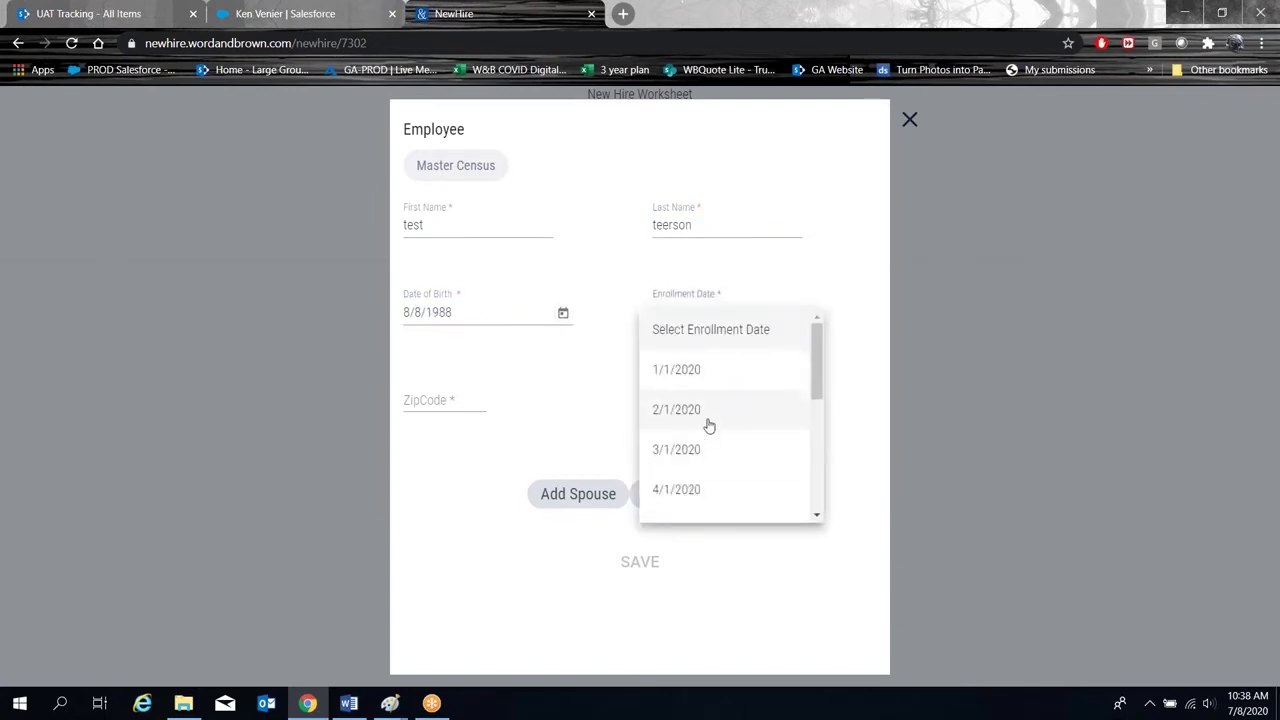
pyautogui.scroll(-3, 706, 426)
pyautogui.click(693, 375)
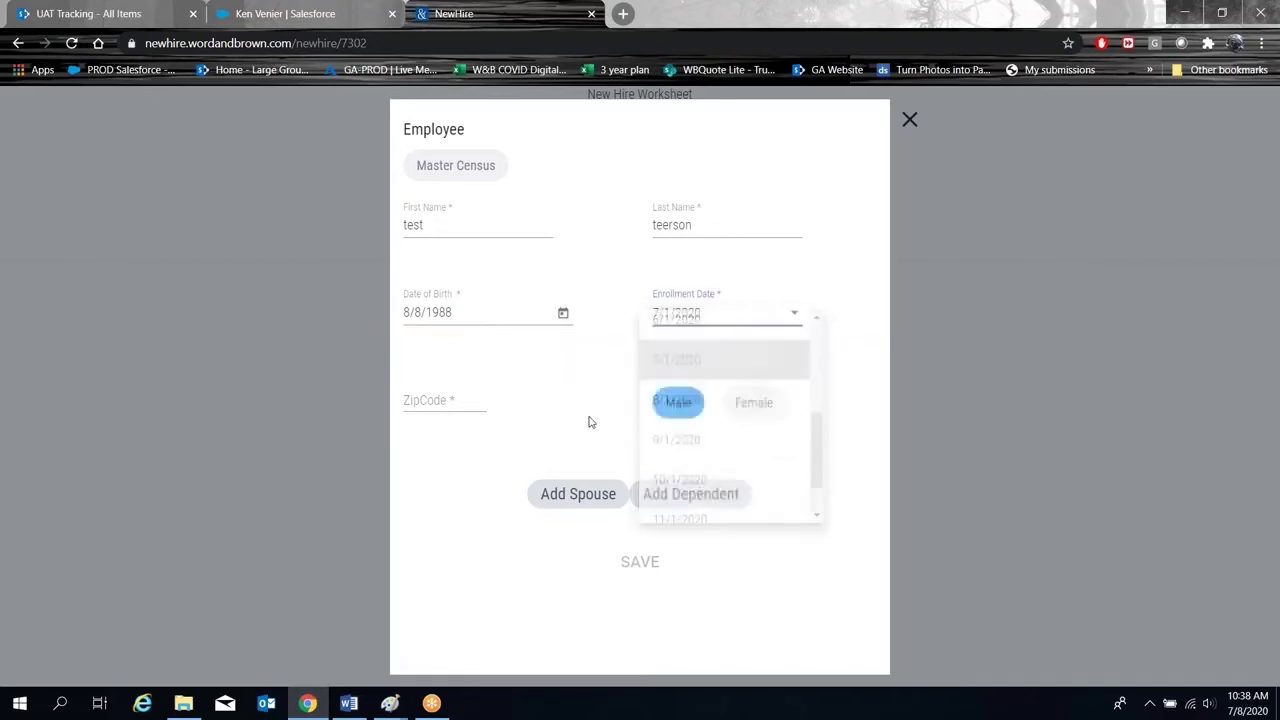
pyautogui.click(449, 403)
pyautogui.write('92882')
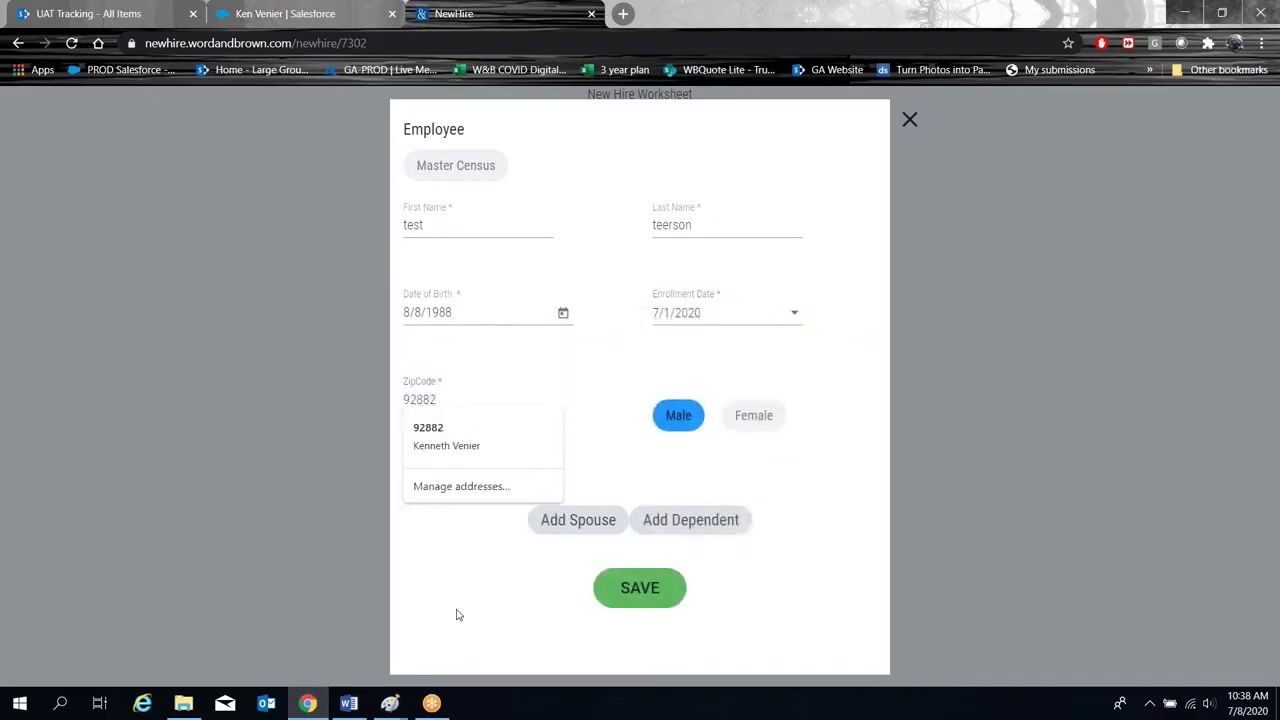
pyautogui.click(456, 615)
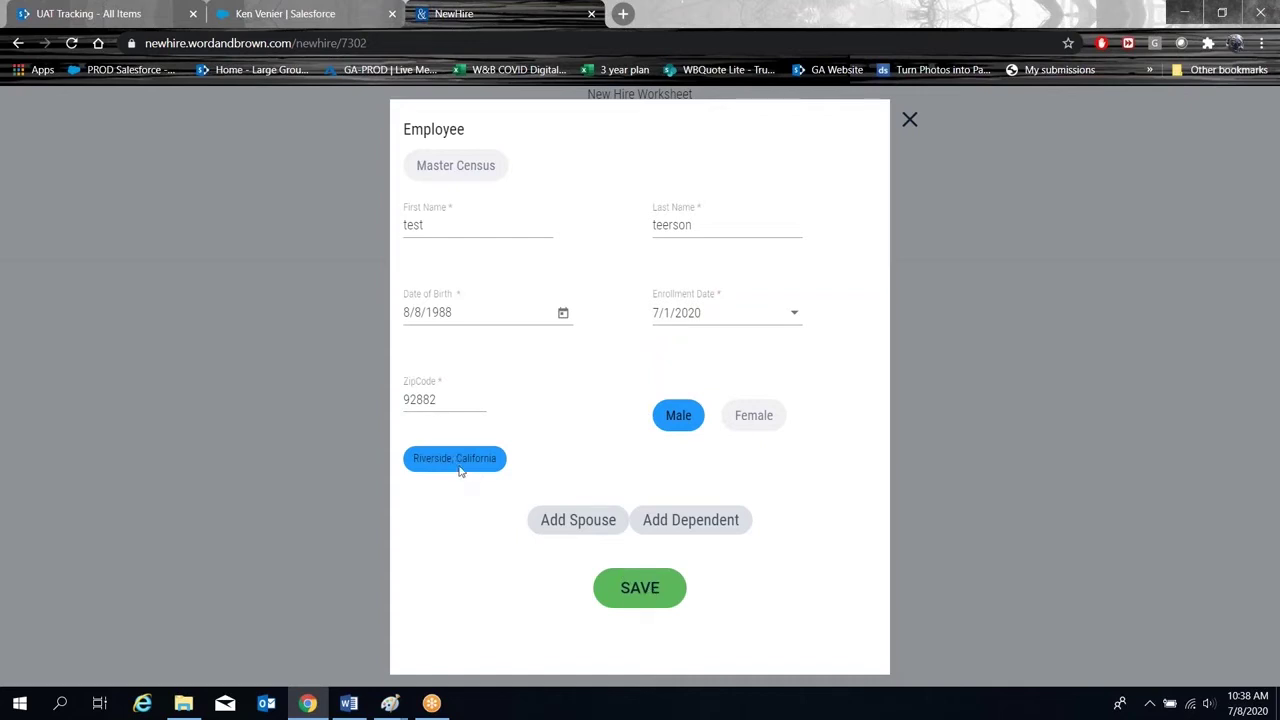
pyautogui.click(641, 594)
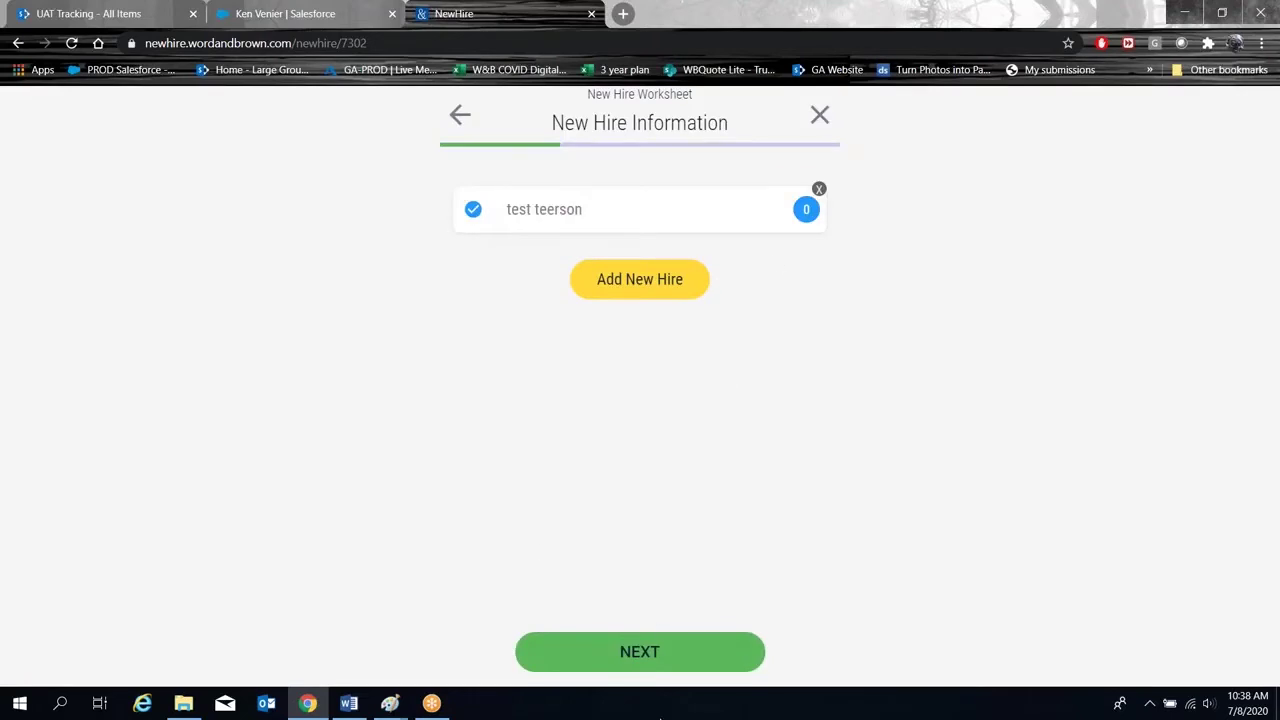
# - Continue with the added new hire, accepting the CaliforniaChoice carrier, the Platinum / Gold package and the prefilled plan selection
pyautogui.click(643, 660)
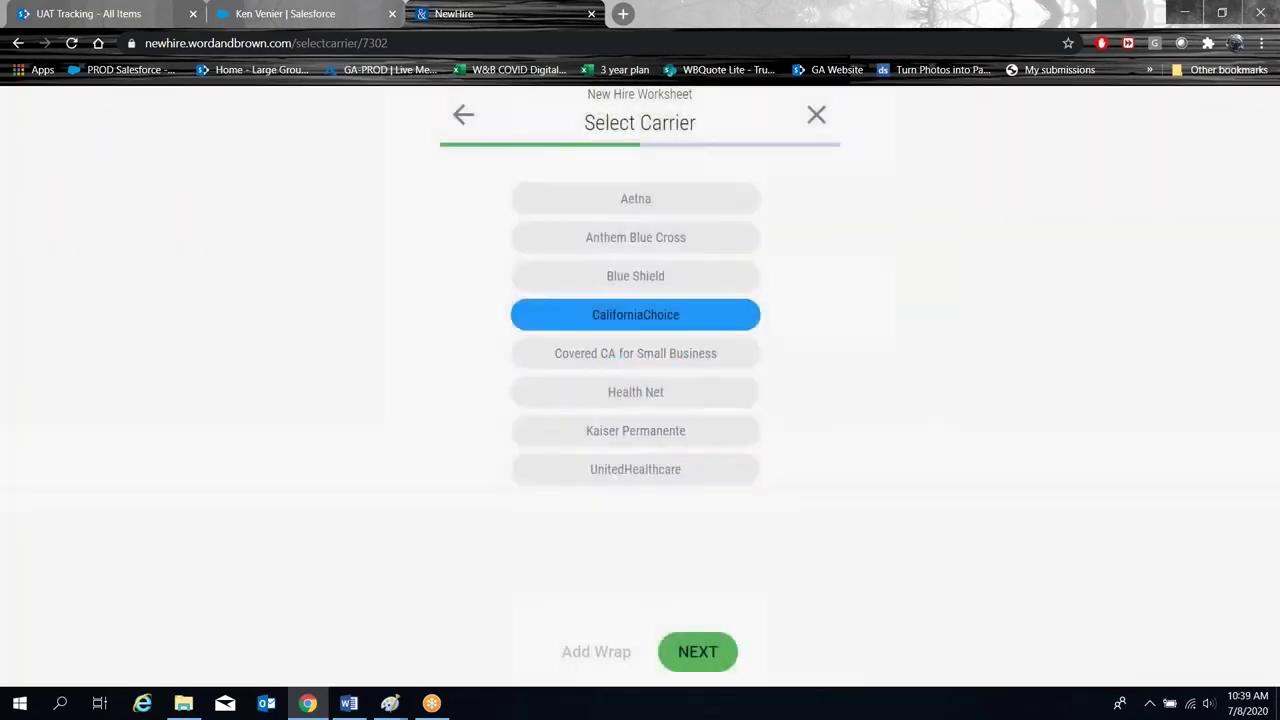
pyautogui.click(700, 655)
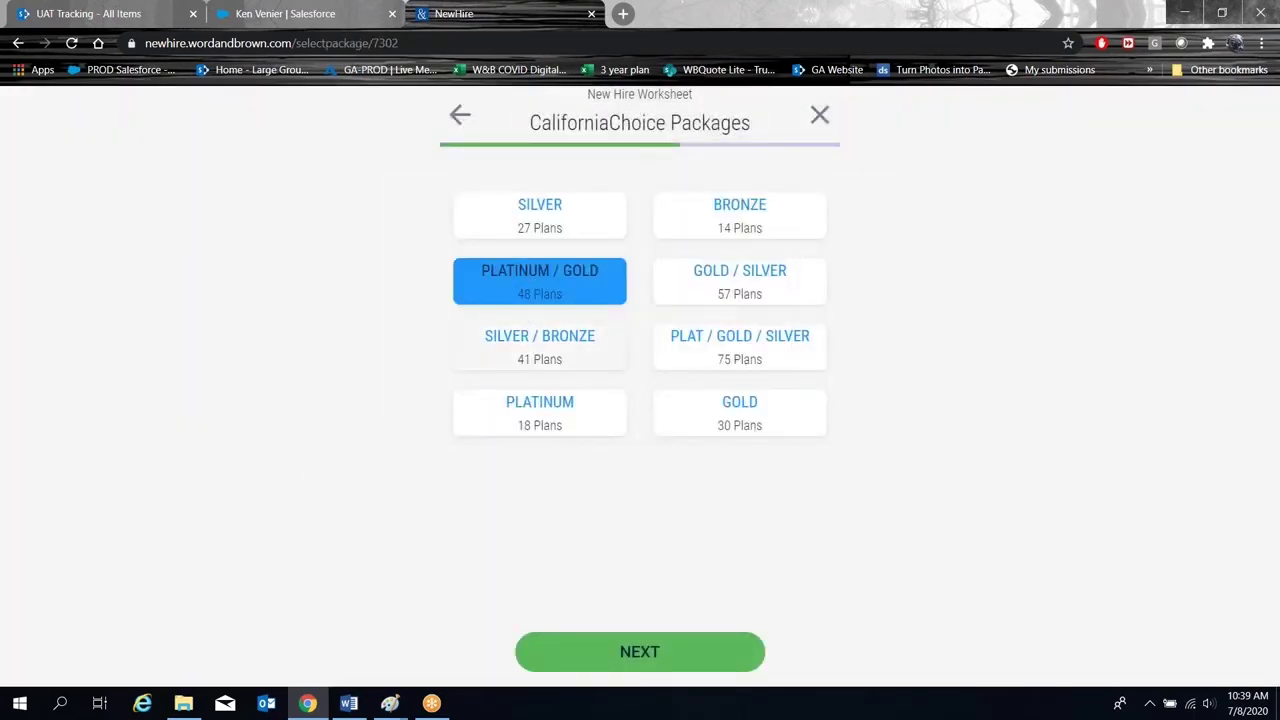
pyautogui.click(645, 657)
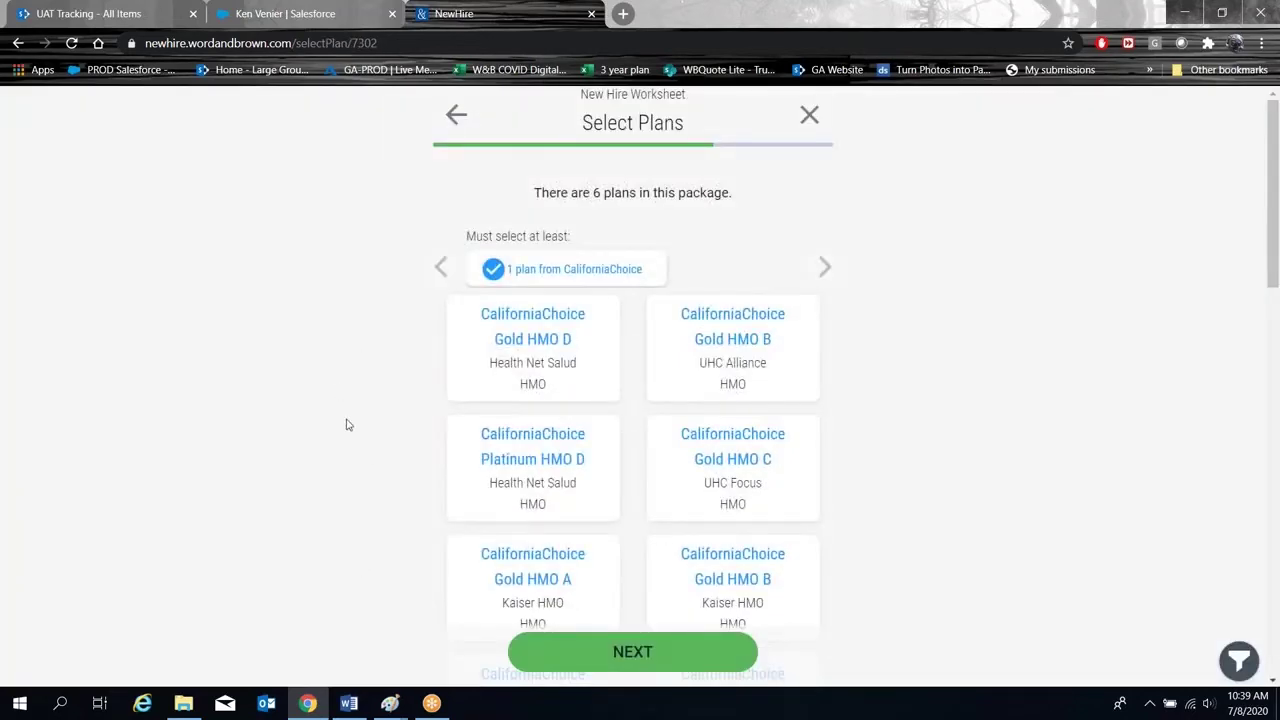
pyautogui.click(628, 651)
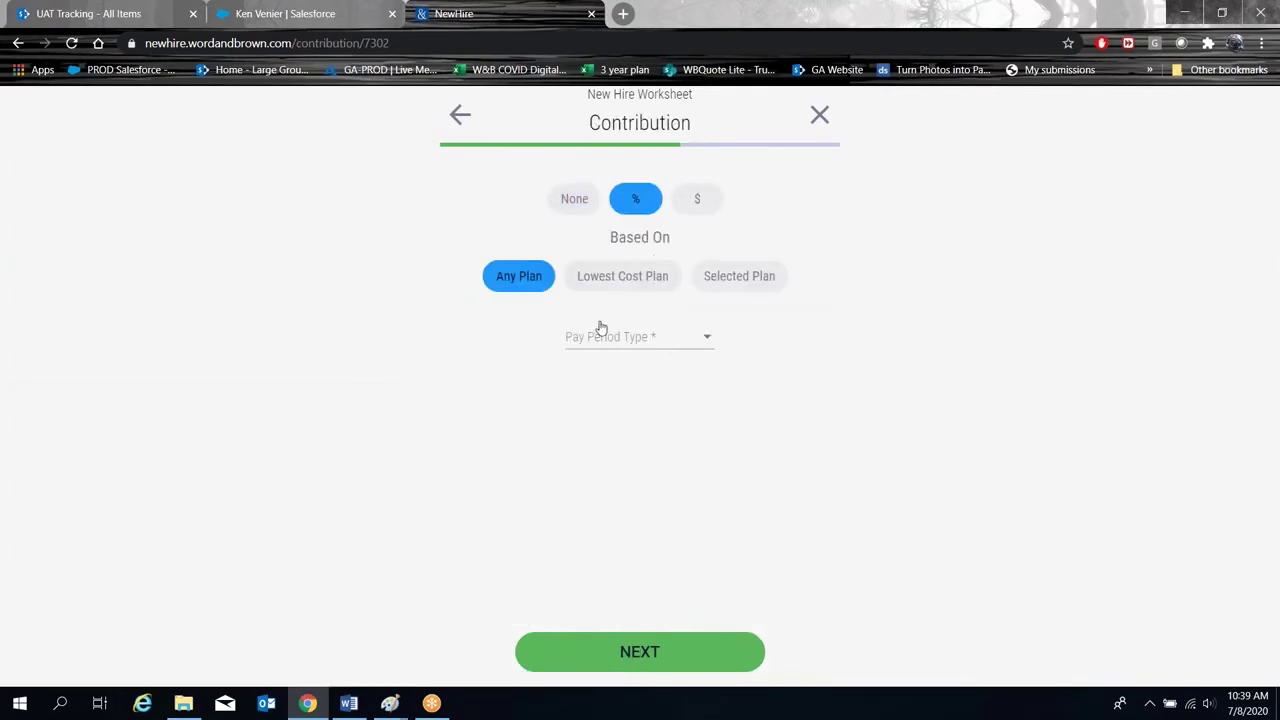
# - Set the contribution's pay period type to BiWeekly, keeping the percentage basis on any plan, and continue
pyautogui.click(706, 343)
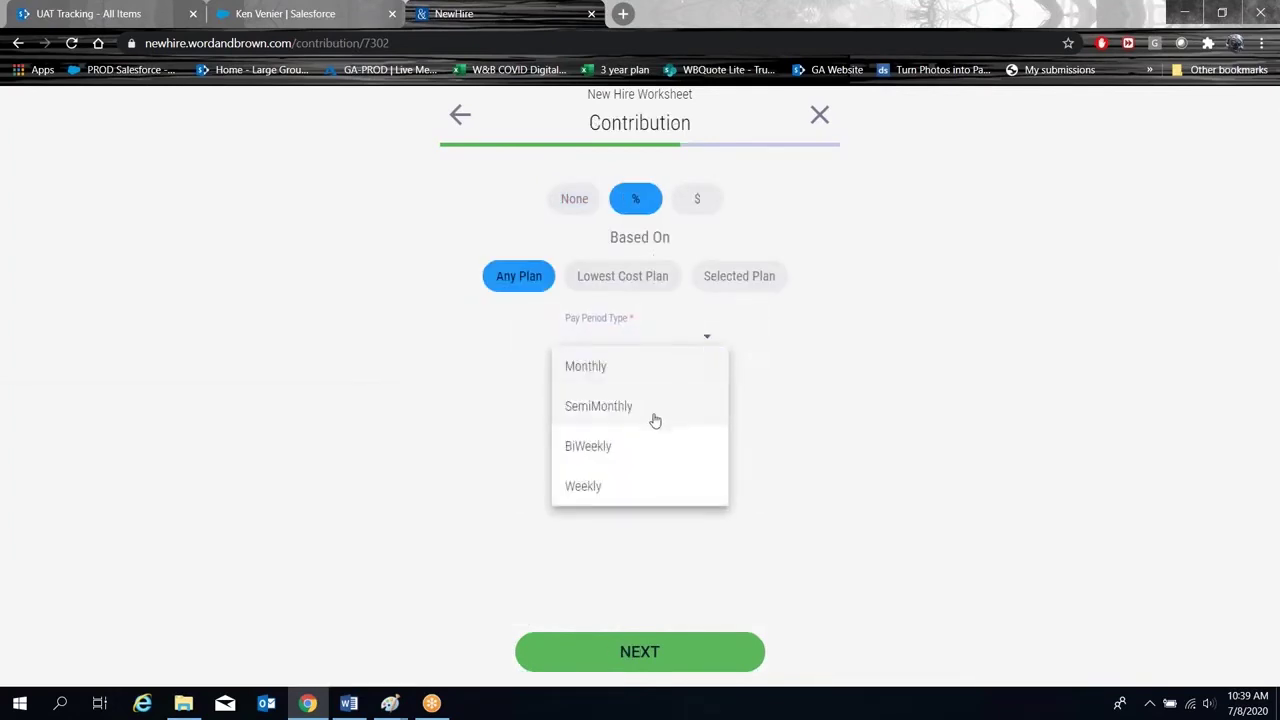
pyautogui.click(643, 446)
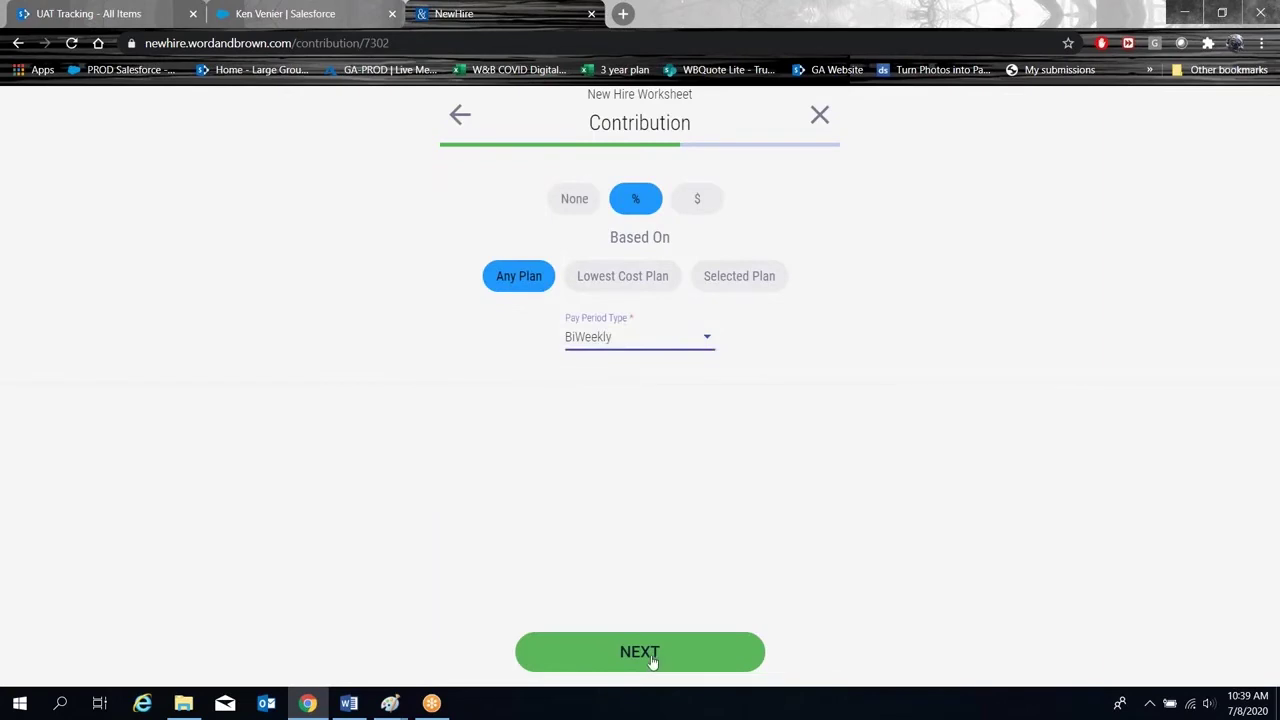
pyautogui.click(651, 660)
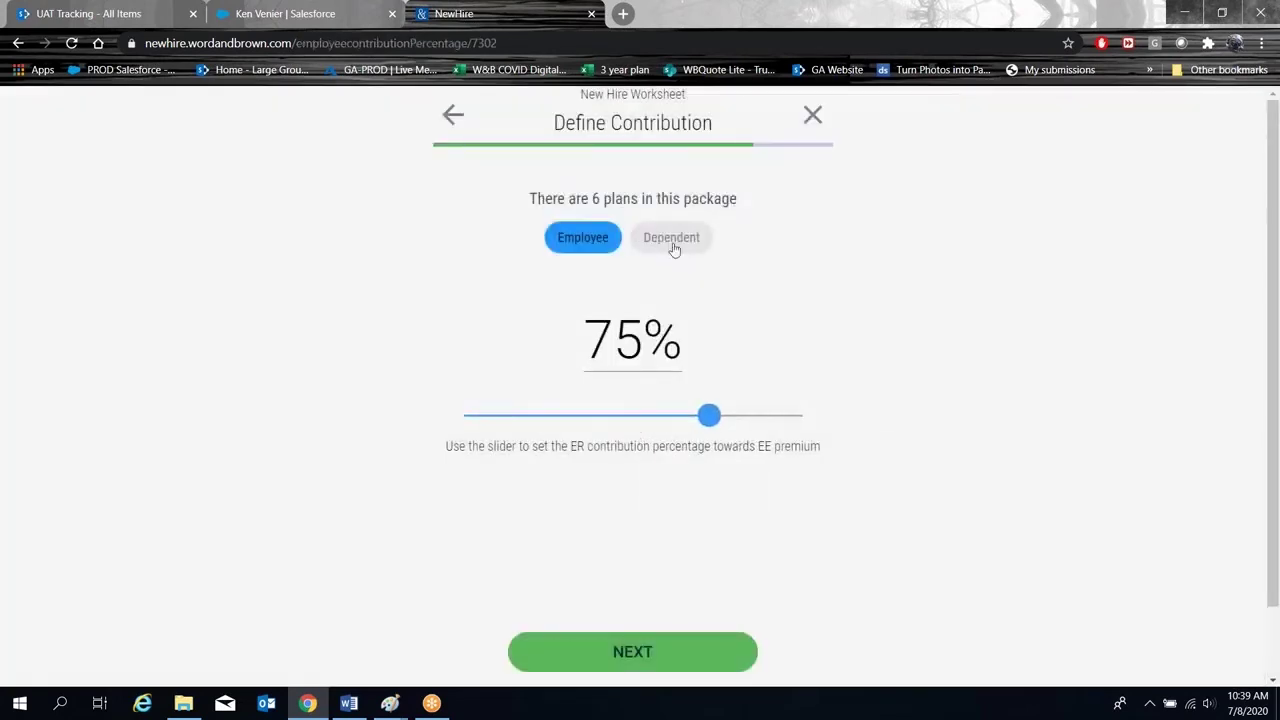
# - Check the employee and dependent contribution percentages and accept them to reach the delivery options
pyautogui.click(672, 240)
pyautogui.click(592, 239)
pyautogui.click(693, 245)
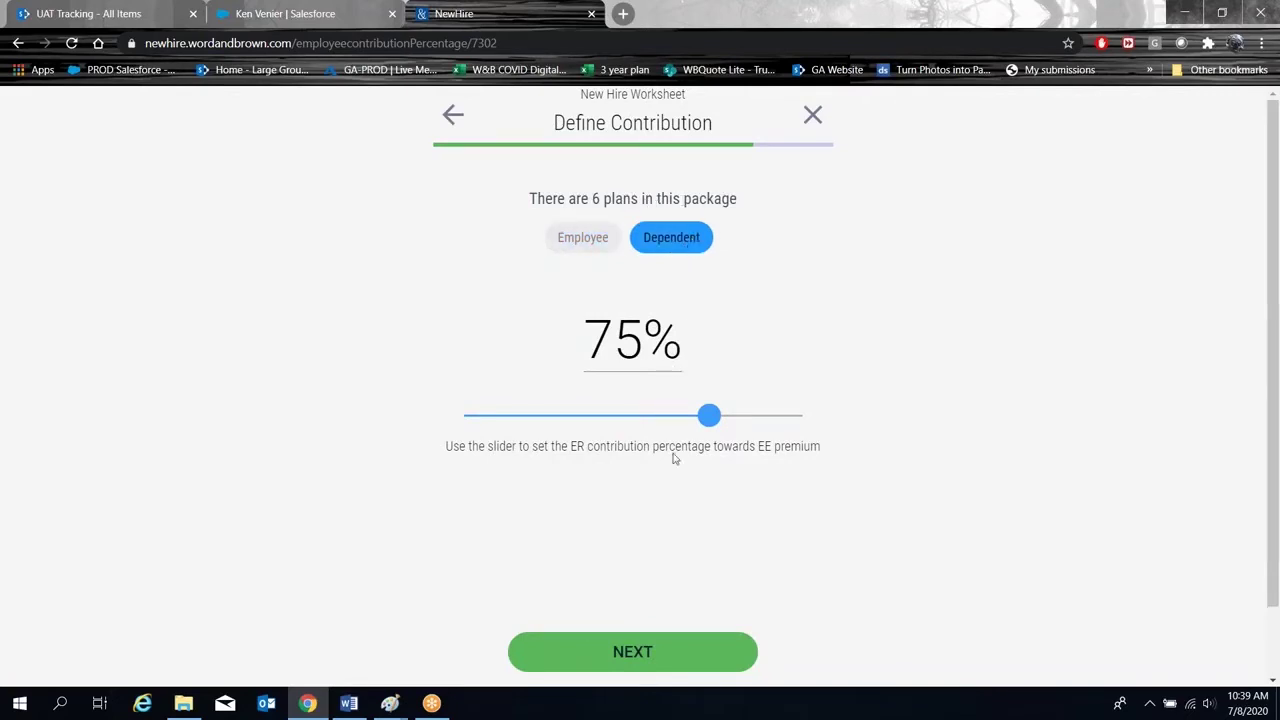
pyautogui.click(626, 656)
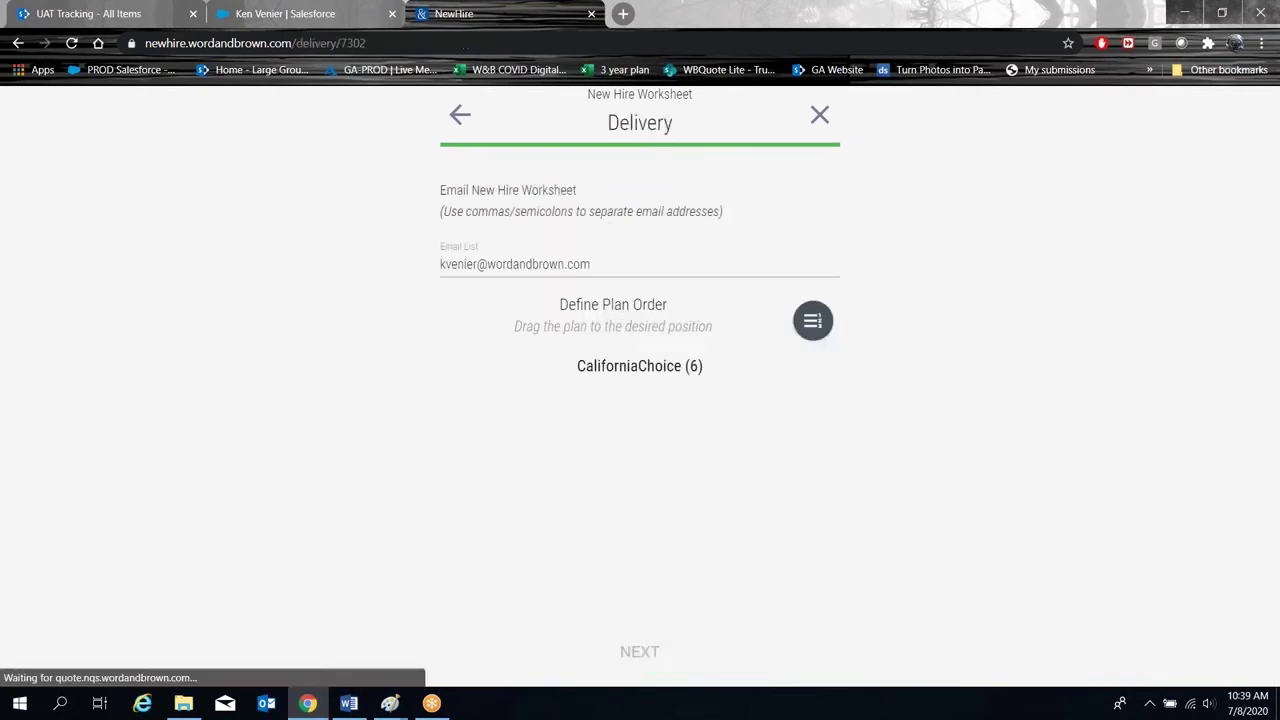
# - Review the CaliforniaChoice plan order, submit the worksheet for email delivery and acknowledge the confirmation
pyautogui.scroll(-2, 316, 249)
pyautogui.scroll(2, 316, 249)
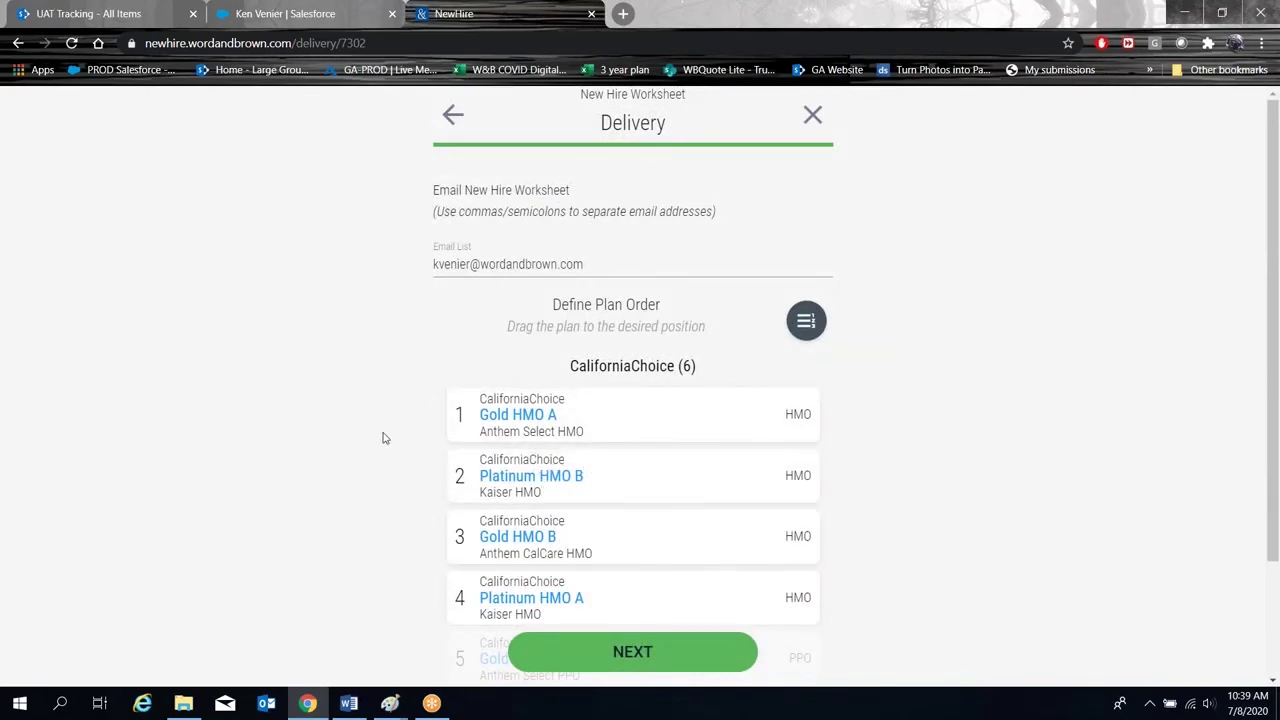
pyautogui.scroll(-2, 383, 437)
pyautogui.scroll(2, 383, 437)
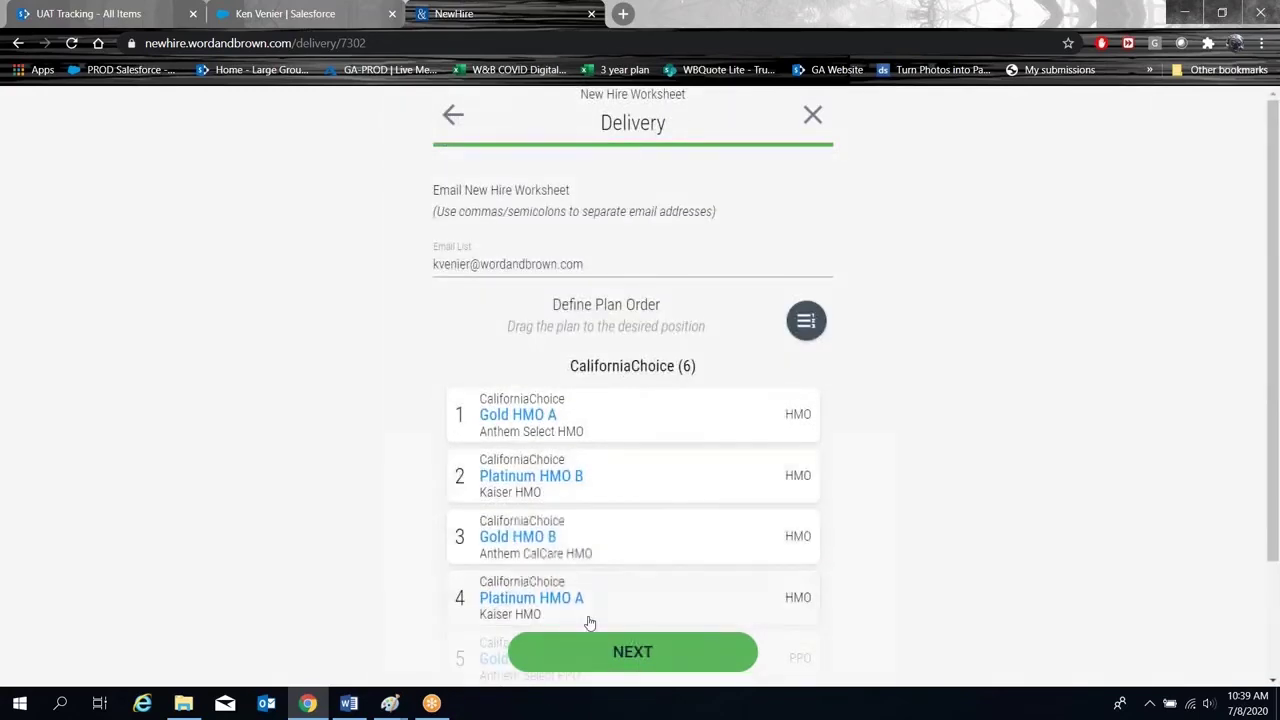
pyautogui.click(617, 655)
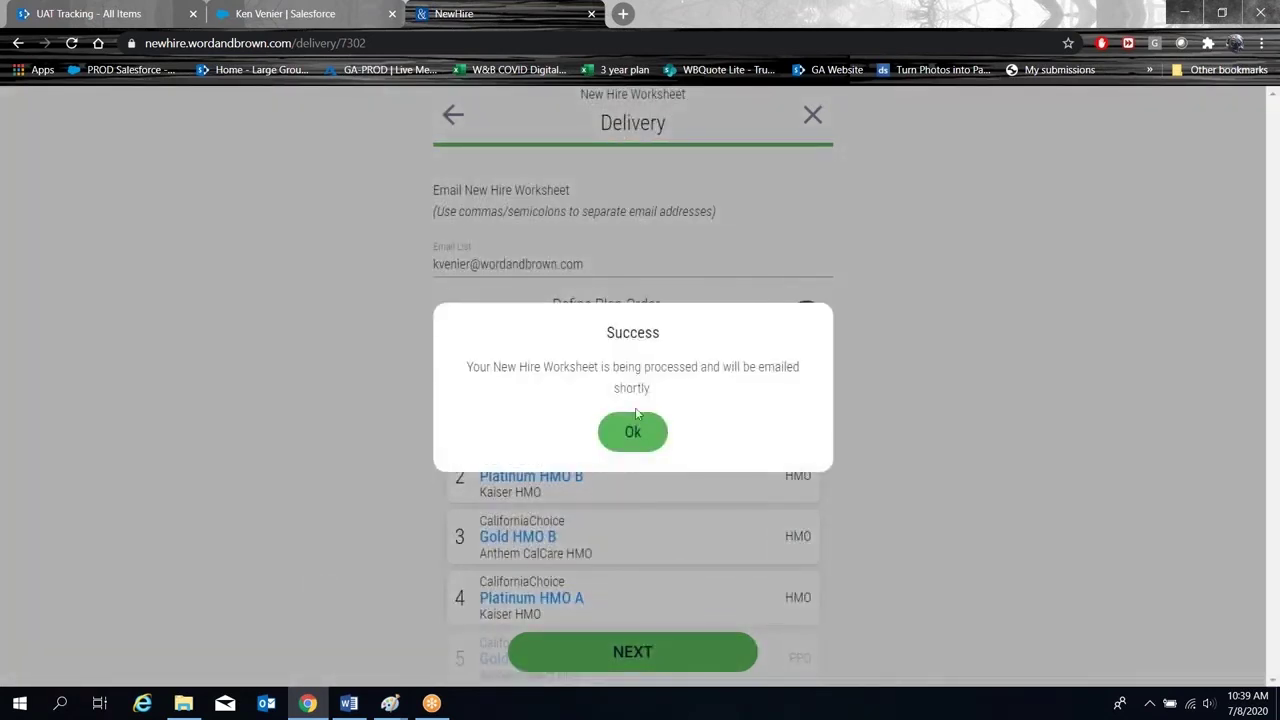
pyautogui.click(638, 440)
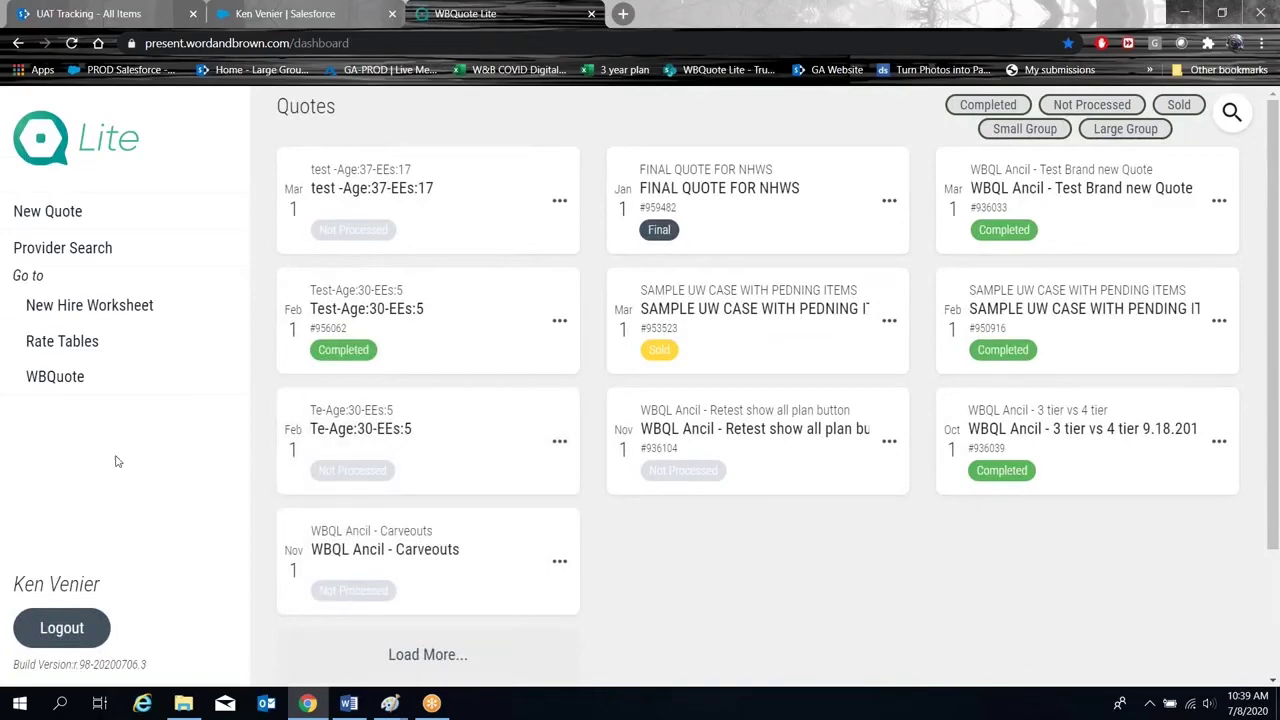
# - Start another New Hire Worksheet, accepting the terms, for the group "UAT EE Pays renewal contrib" with effective date 1/1/2020
pyautogui.click(82, 306)
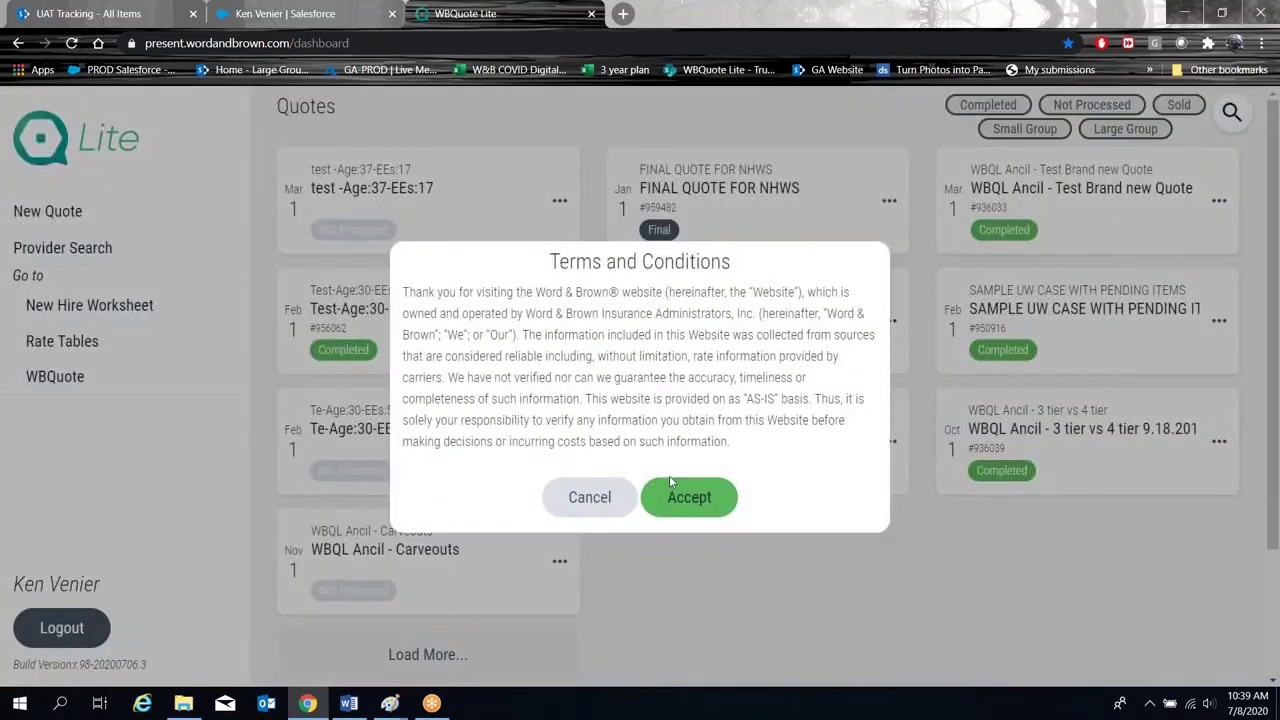
pyautogui.click(685, 497)
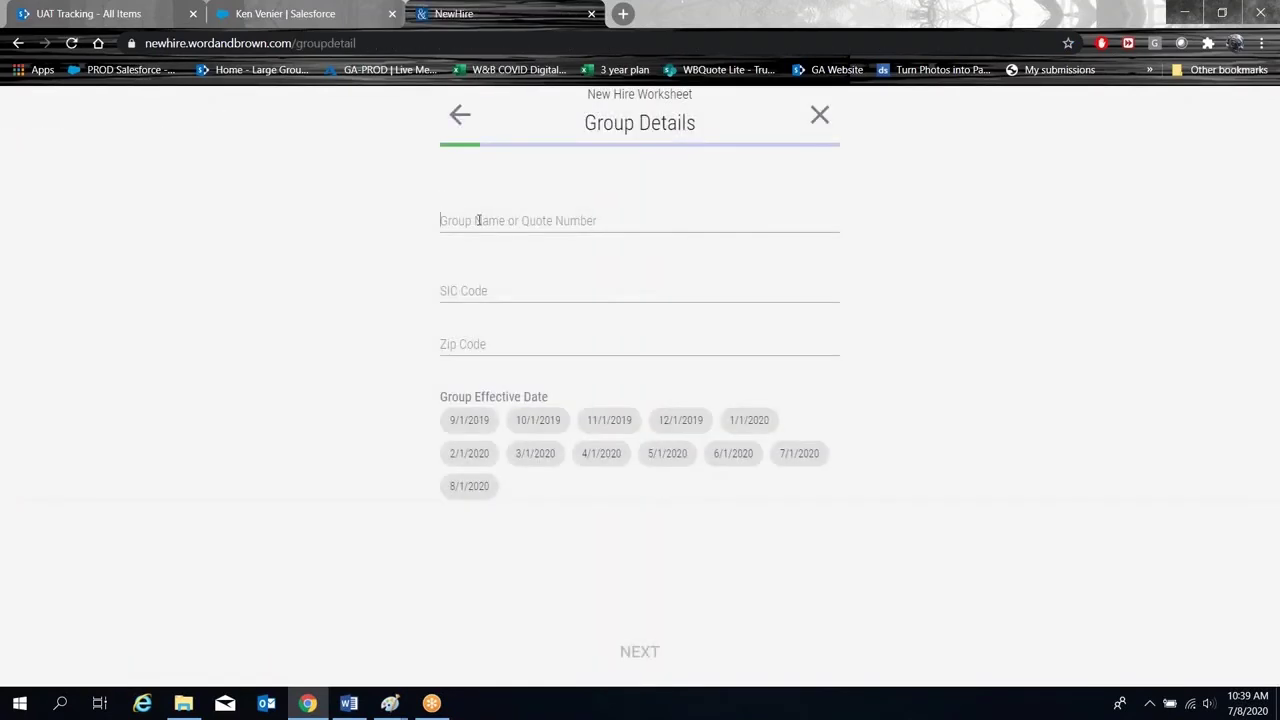
pyautogui.click(478, 220)
pyautogui.write('uat')
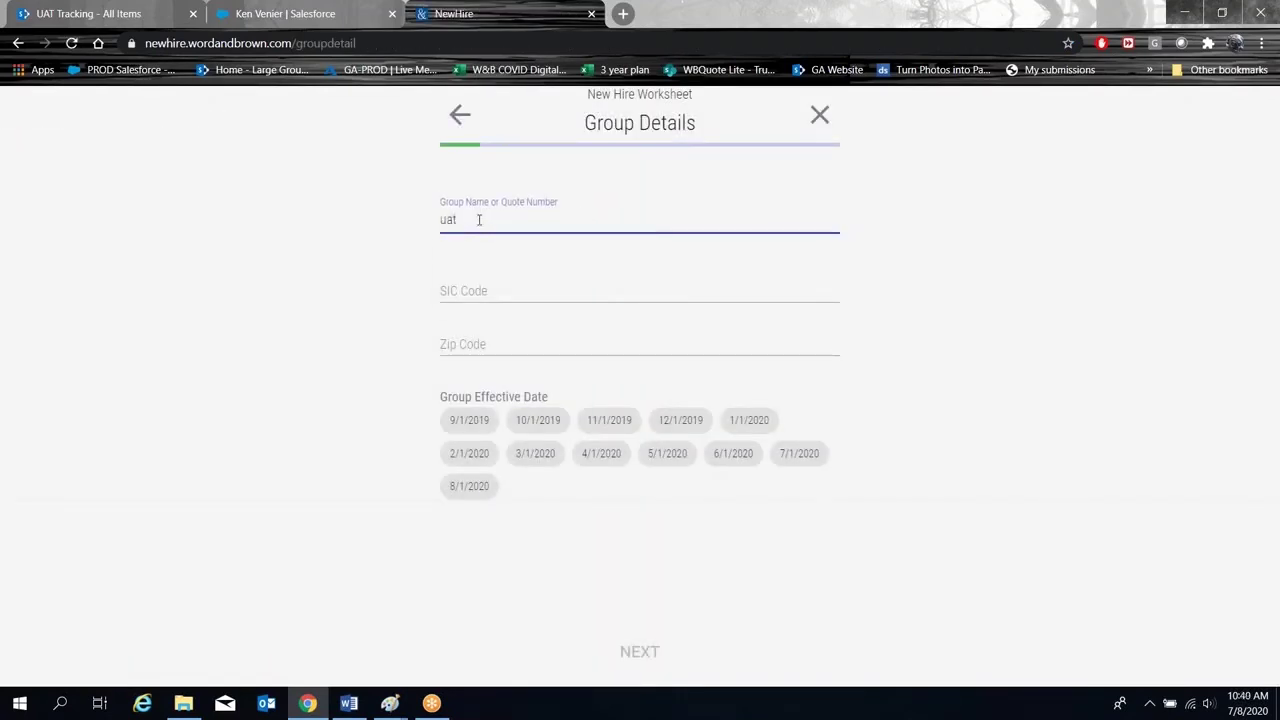
pyautogui.click(556, 247)
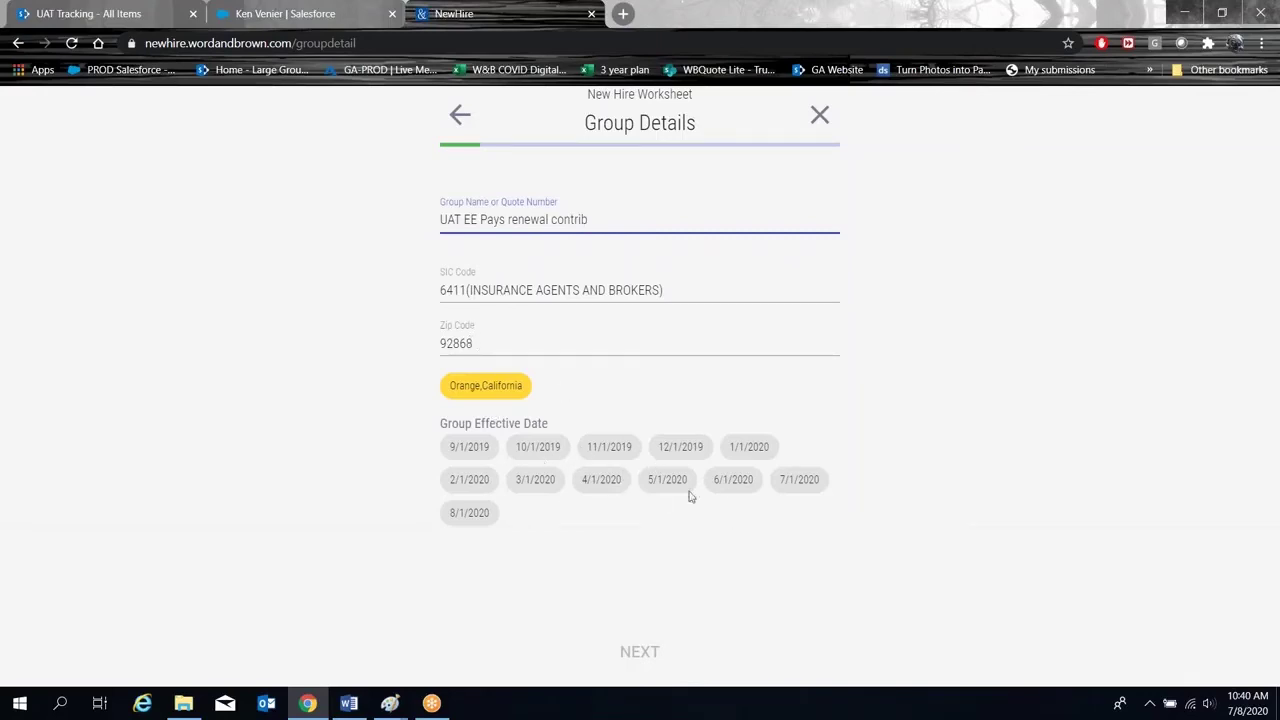
pyautogui.click(752, 450)
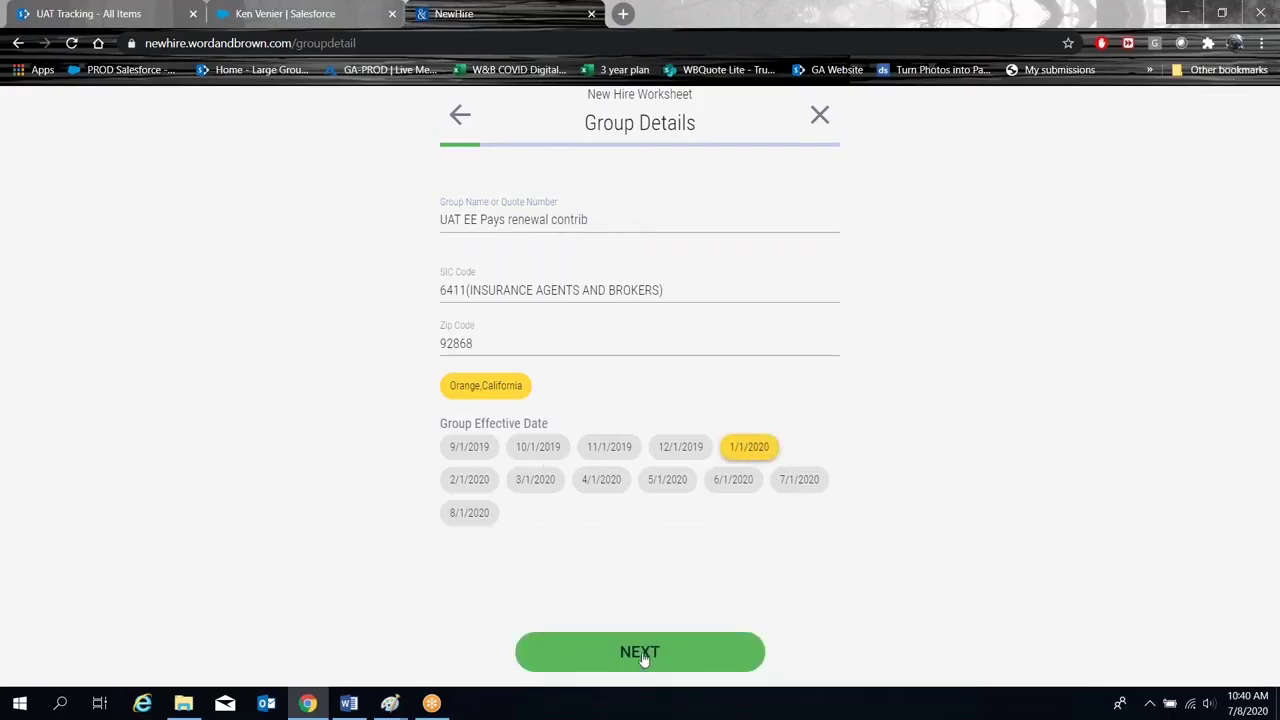
pyautogui.click(643, 653)
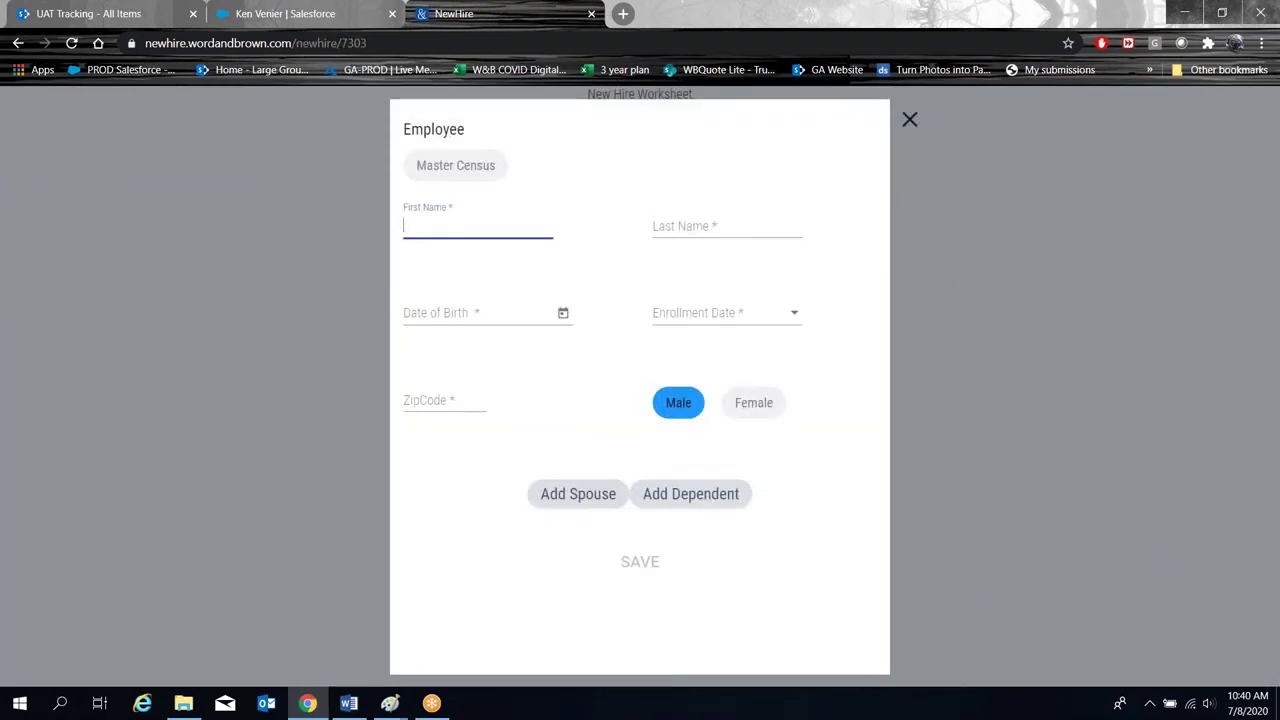
# - Fill in the new employee's first name, last name and date of birth
pyautogui.click(428, 240)
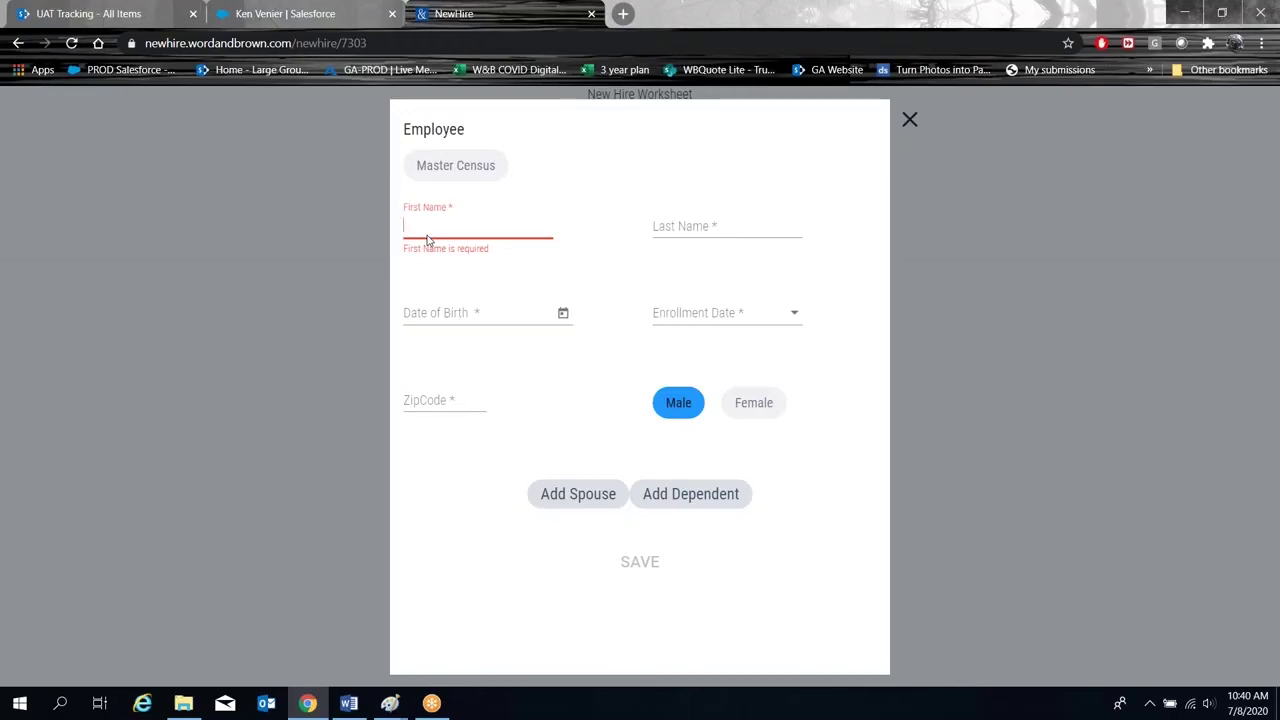
pyautogui.write('test')
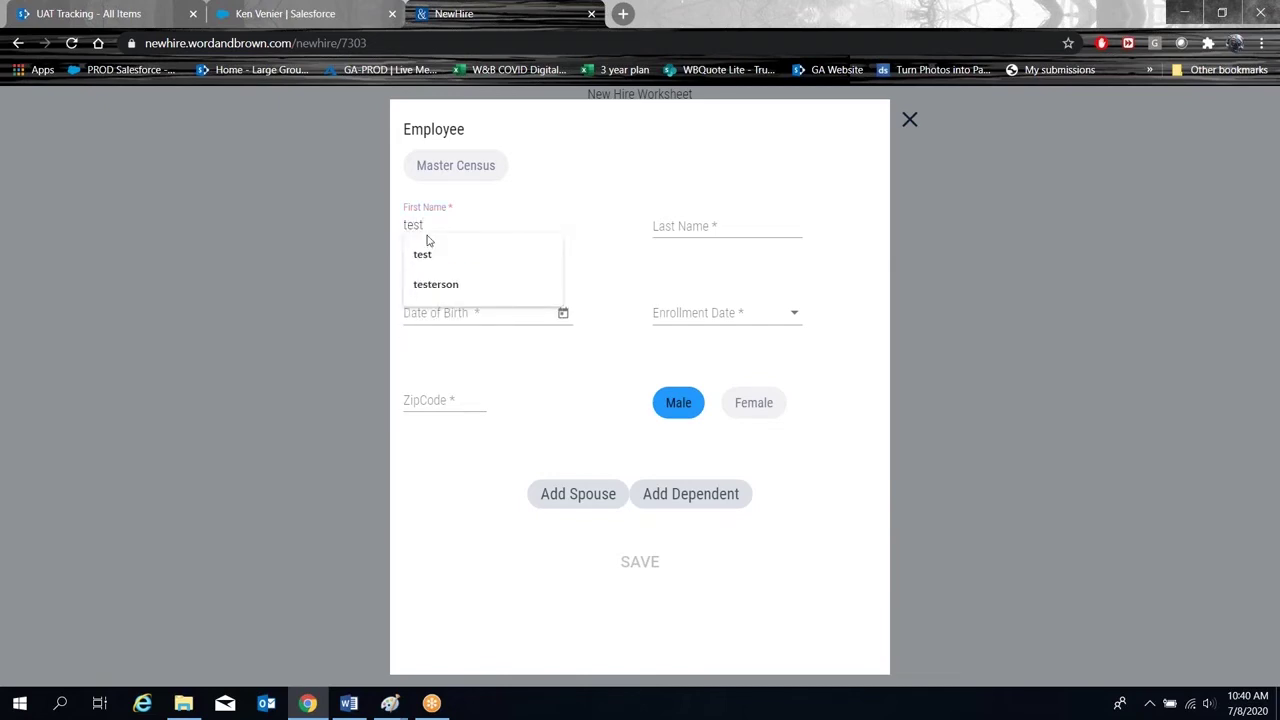
pyautogui.click(705, 224)
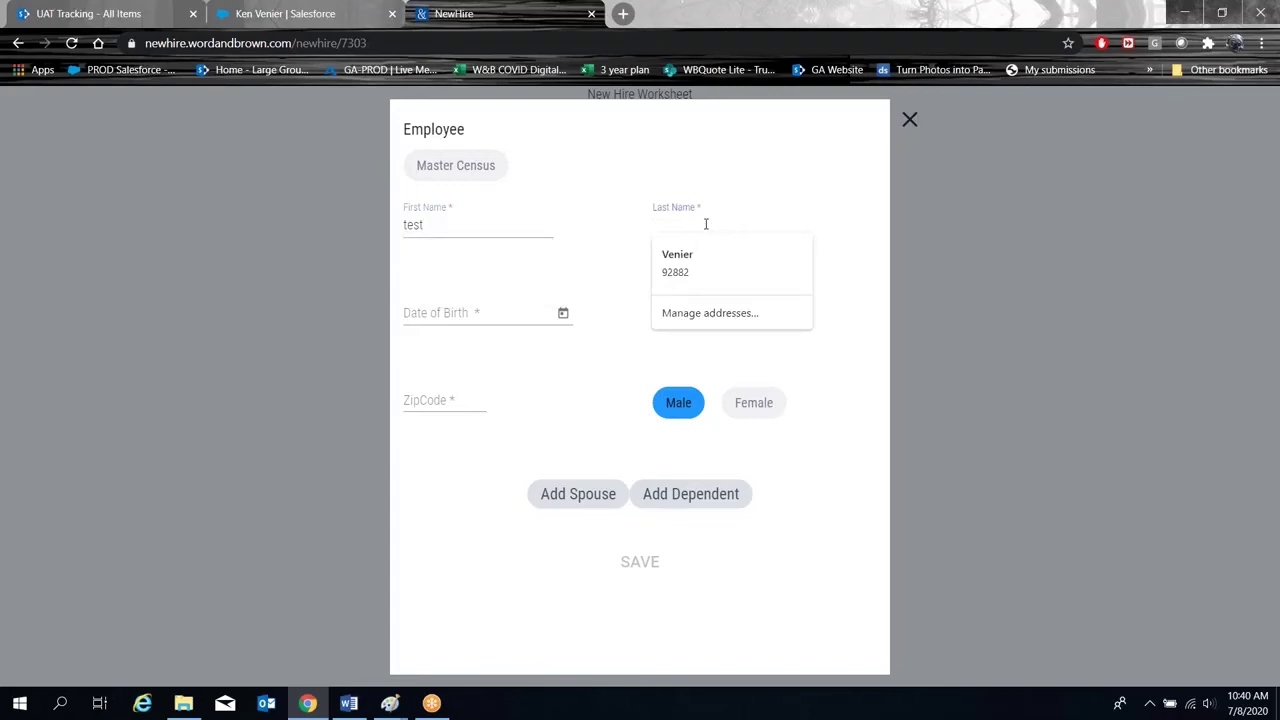
pyautogui.write('testerson')
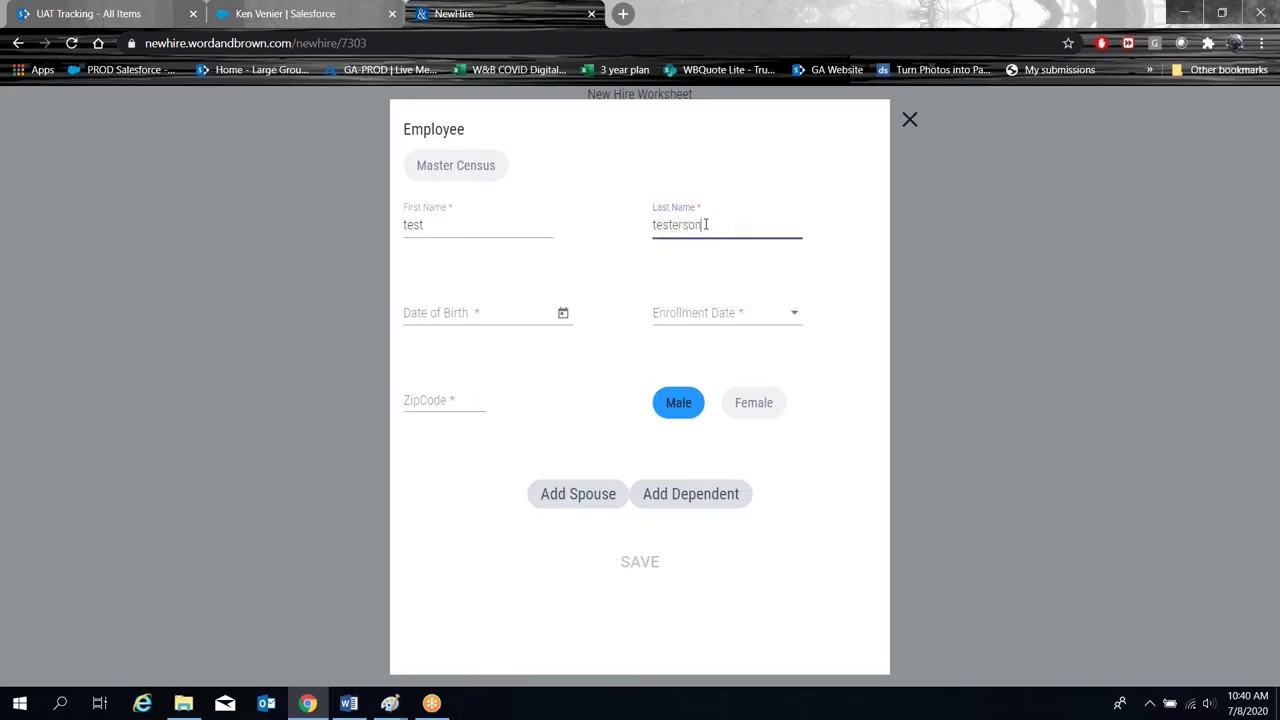
pyautogui.click(478, 316)
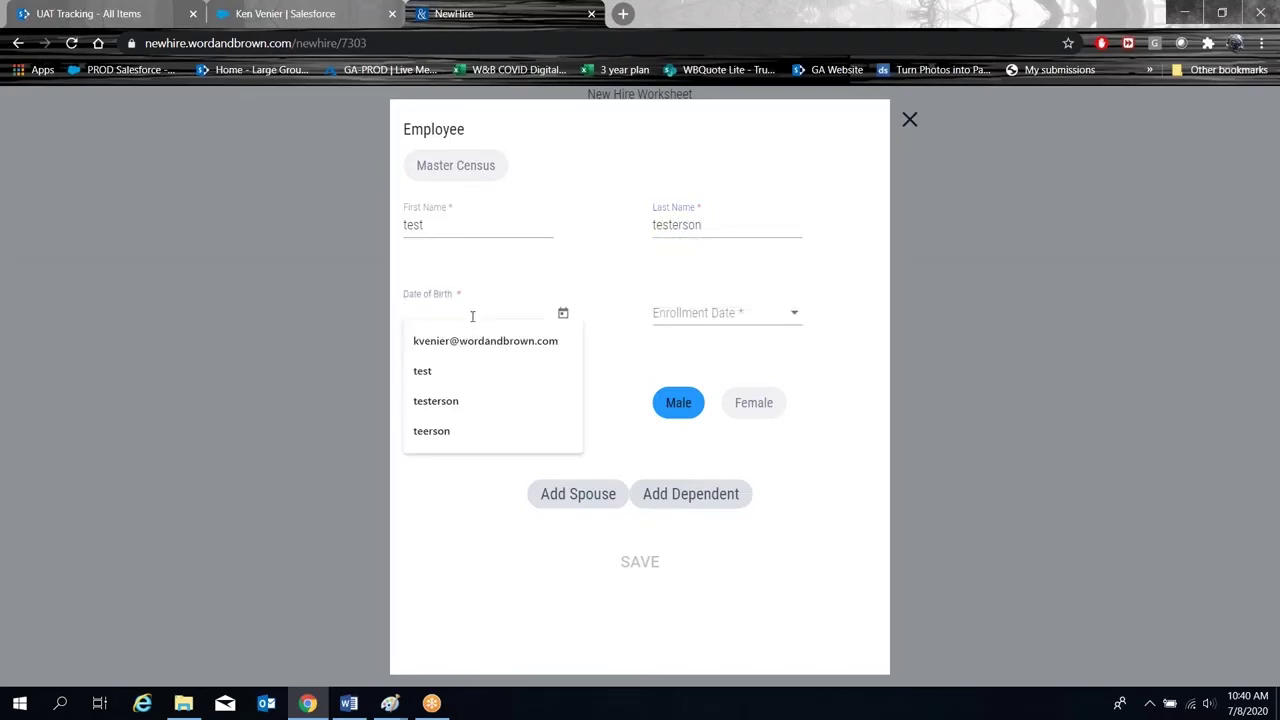
pyautogui.write('8-8-88')
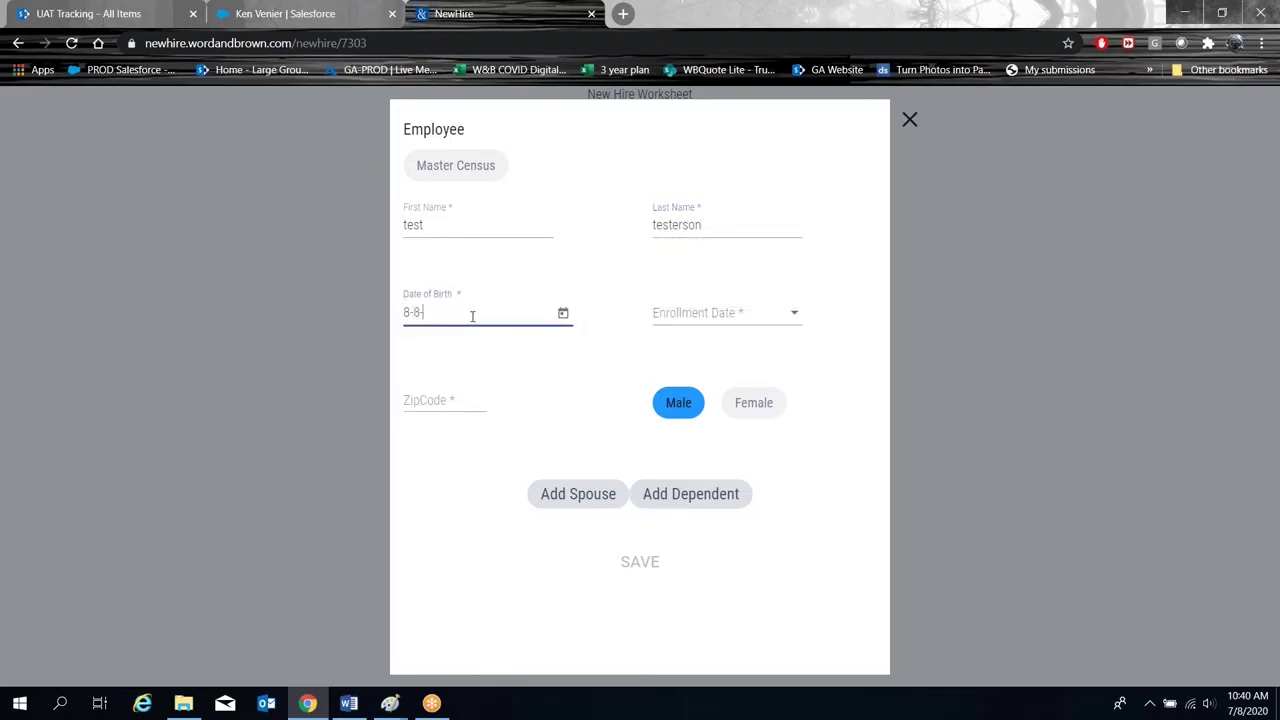
# - Set the employee's enrollment date to 8/1/2020, fill in the ZIP code, save the employee and continue to carrier selection
pyautogui.click(712, 314)
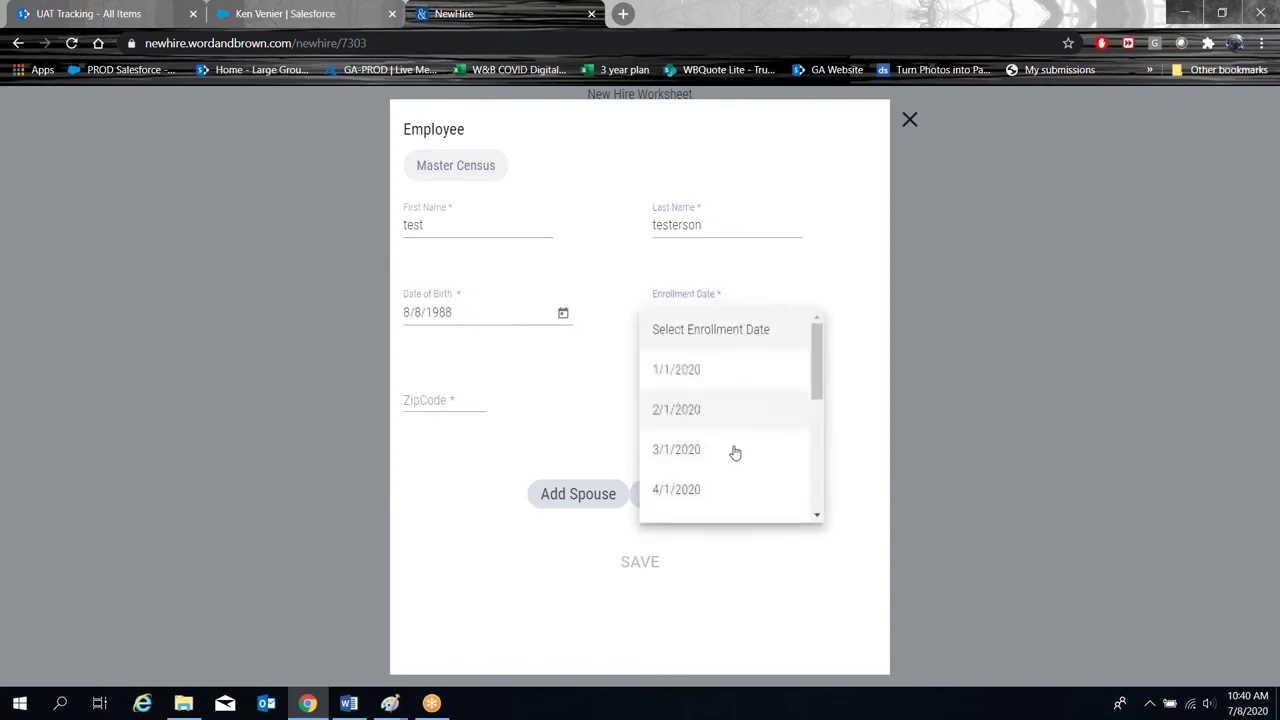
pyautogui.scroll(-3, 737, 452)
pyautogui.click(686, 342)
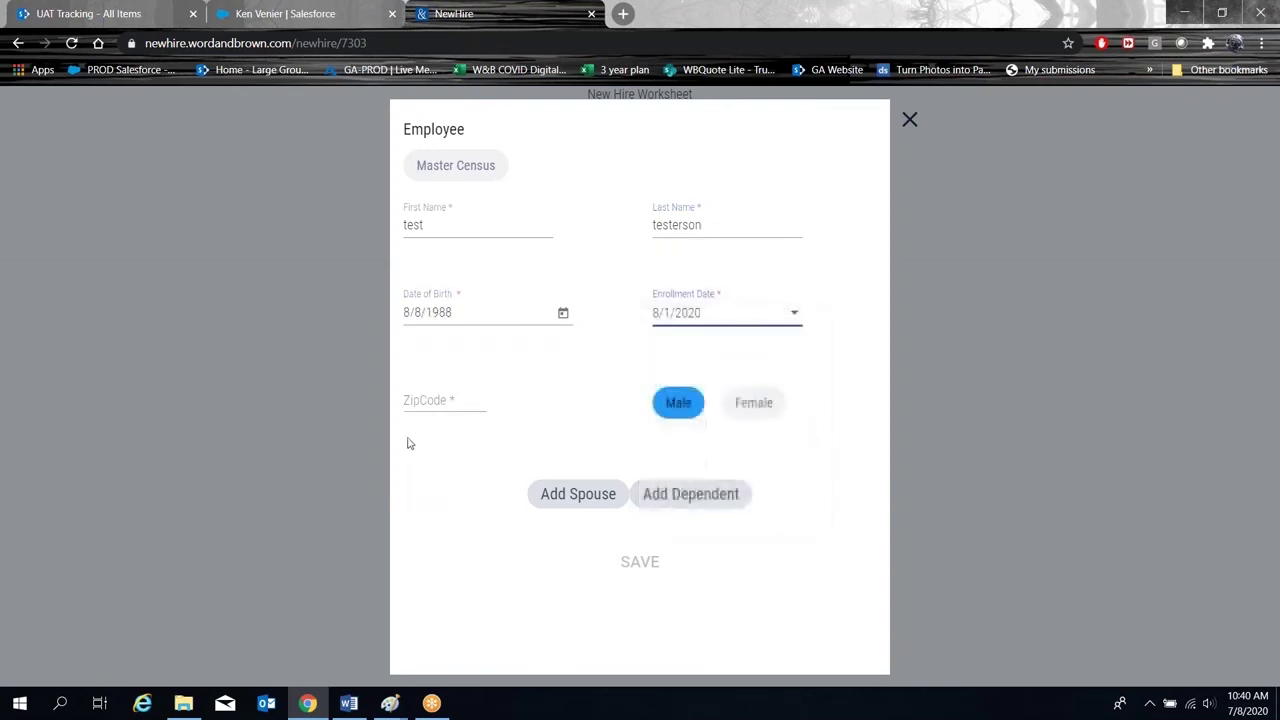
pyautogui.click(430, 400)
pyautogui.click(443, 427)
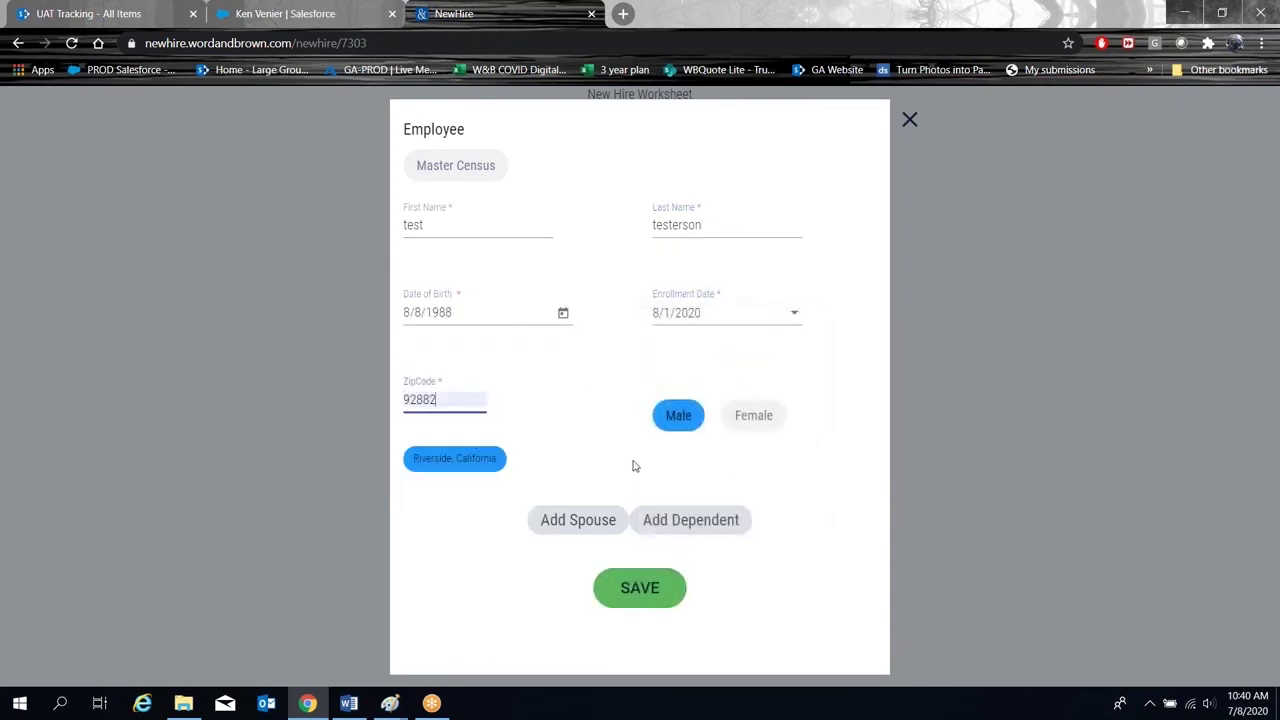
pyautogui.click(654, 594)
pyautogui.click(643, 651)
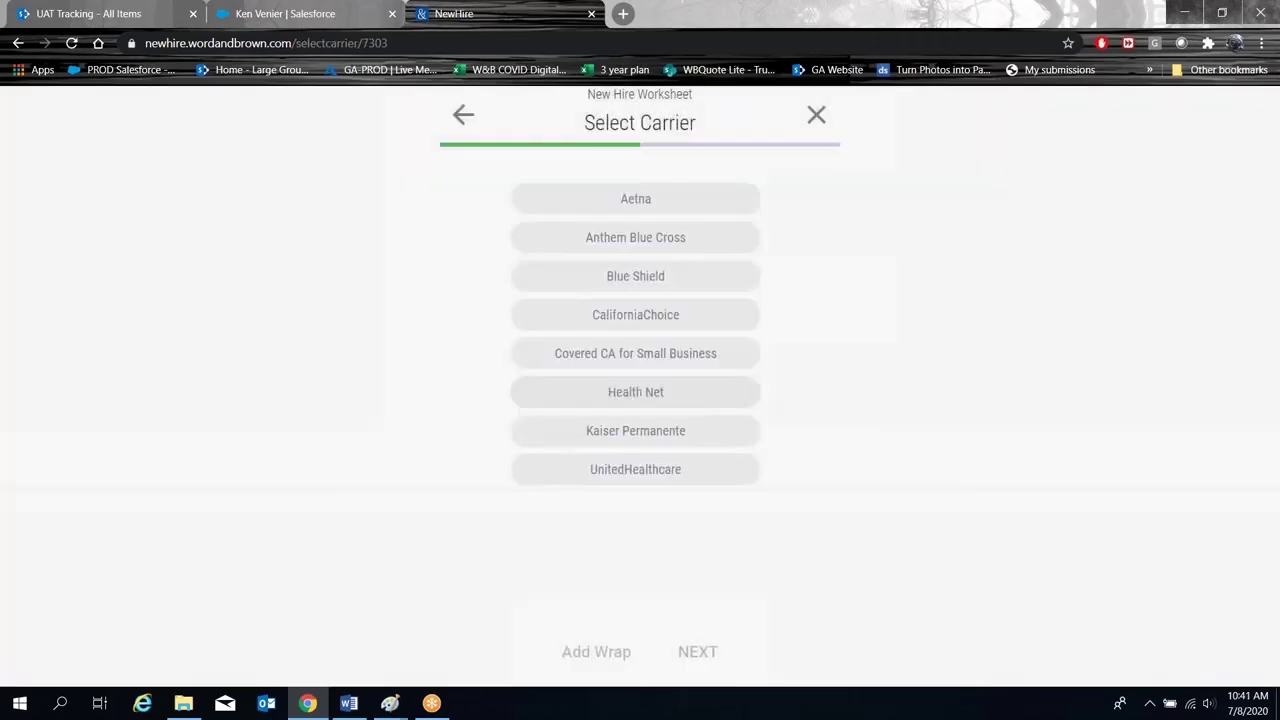
# - Choose Health Net as the carrier with the B Enhanced + INF package, and continue to its plans
pyautogui.click(625, 395)
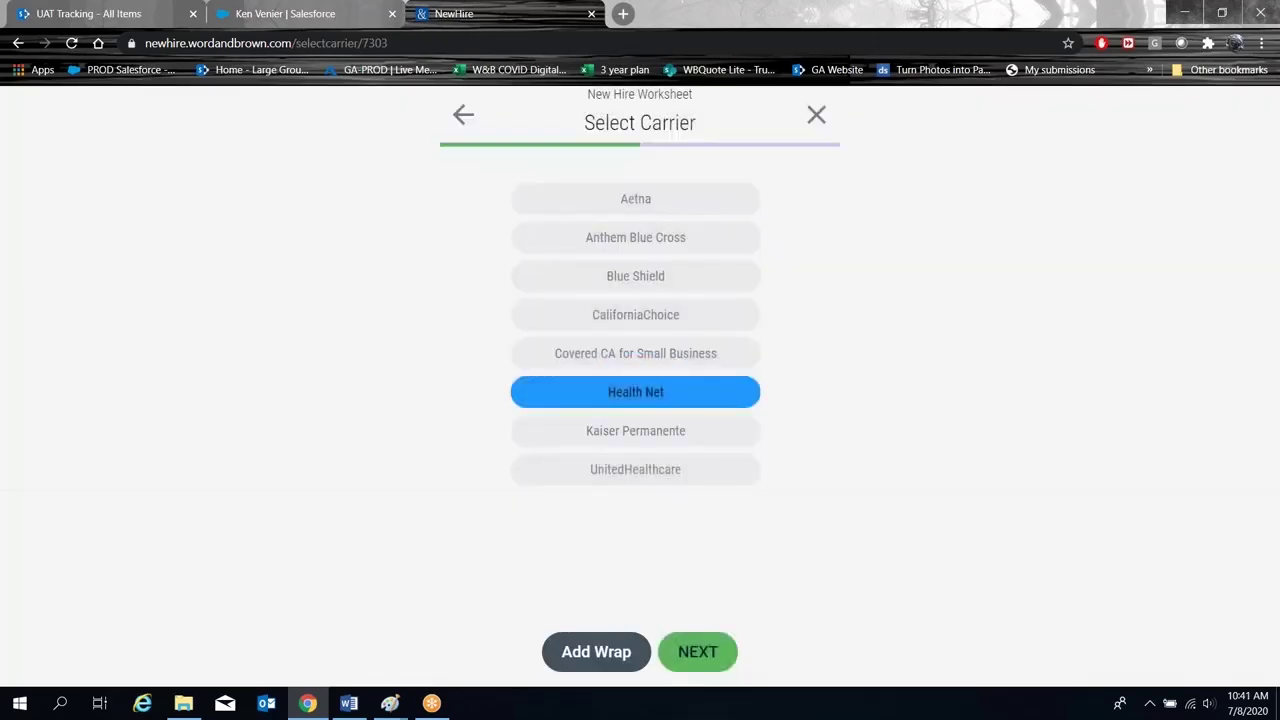
pyautogui.click(698, 652)
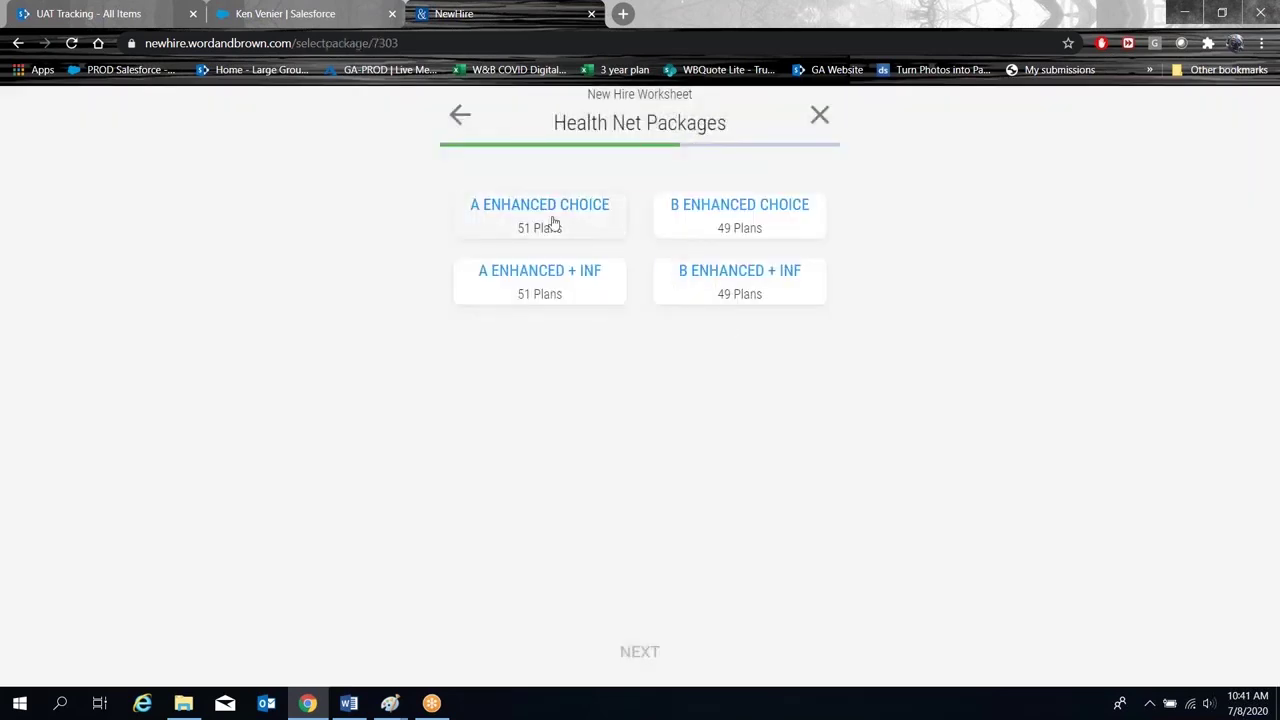
pyautogui.click(706, 296)
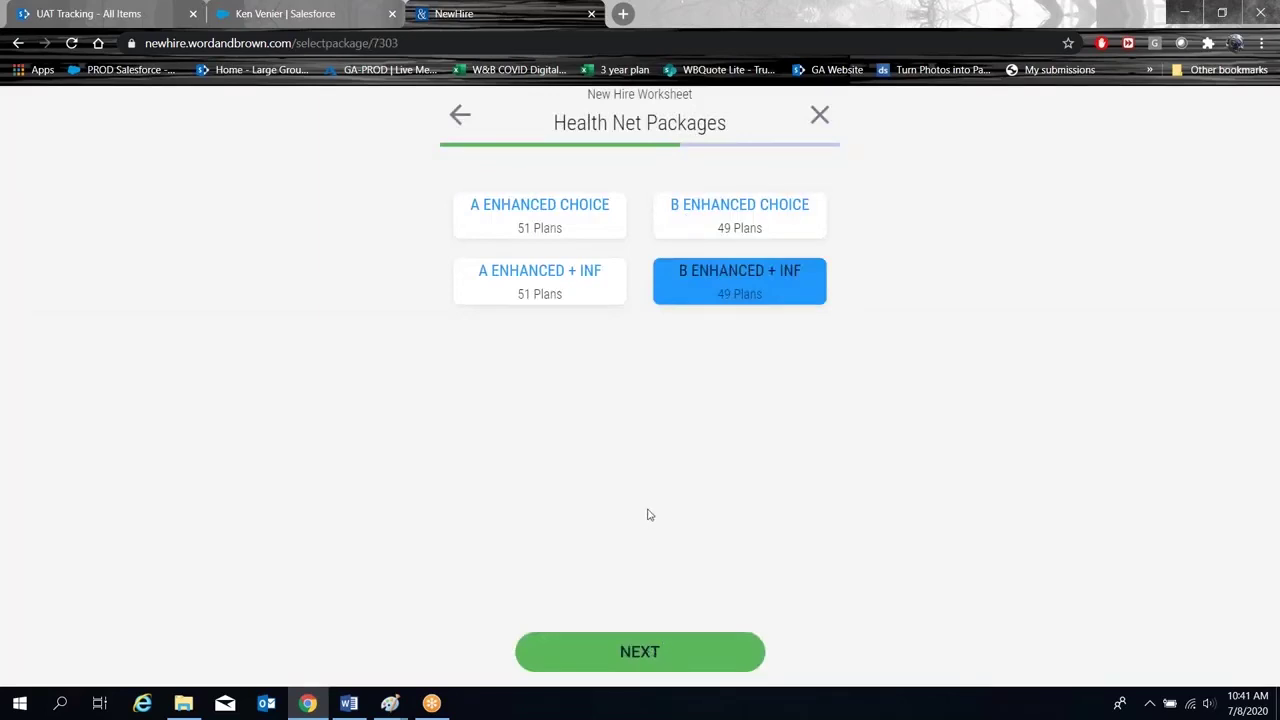
pyautogui.click(636, 660)
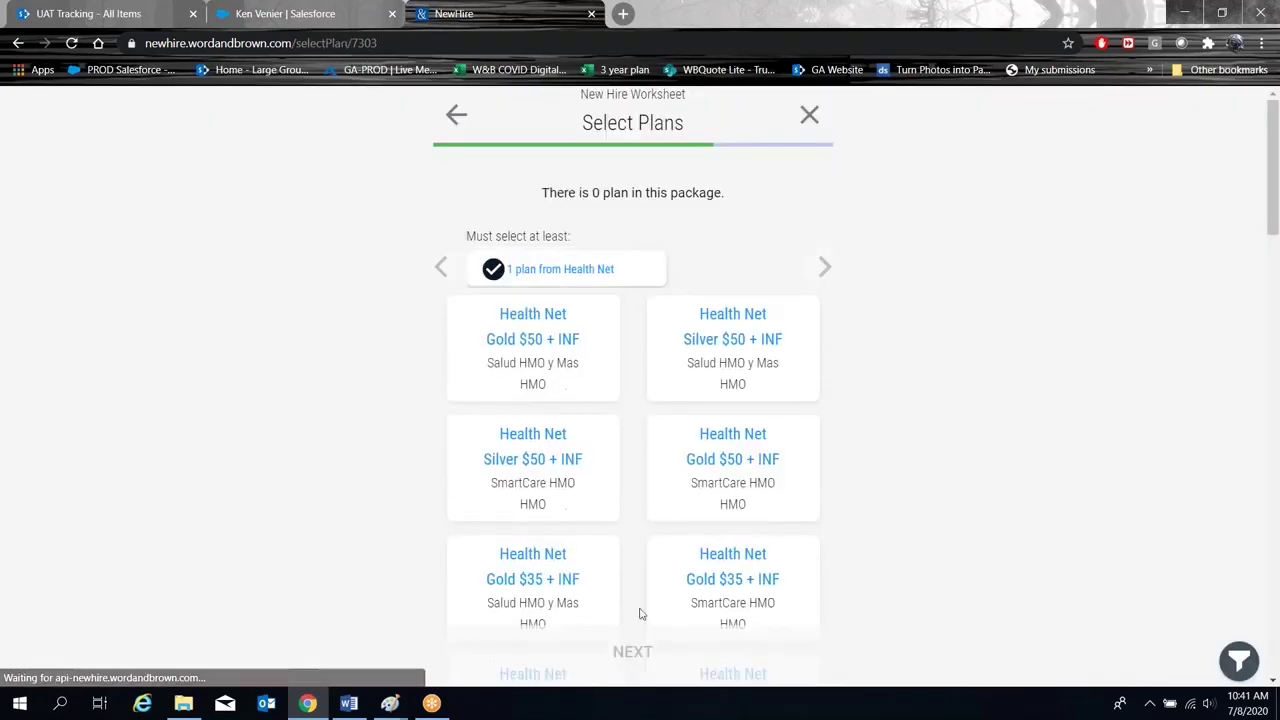
# - Select the SmartCare HMO Silver $50, Gold $50 and Gold $35 + INF plans plus Salud HMO y Mas Gold $35 + INF, and continue
pyautogui.click(580, 449)
pyautogui.click(694, 457)
pyautogui.click(665, 579)
pyautogui.click(608, 612)
pyautogui.click(628, 652)
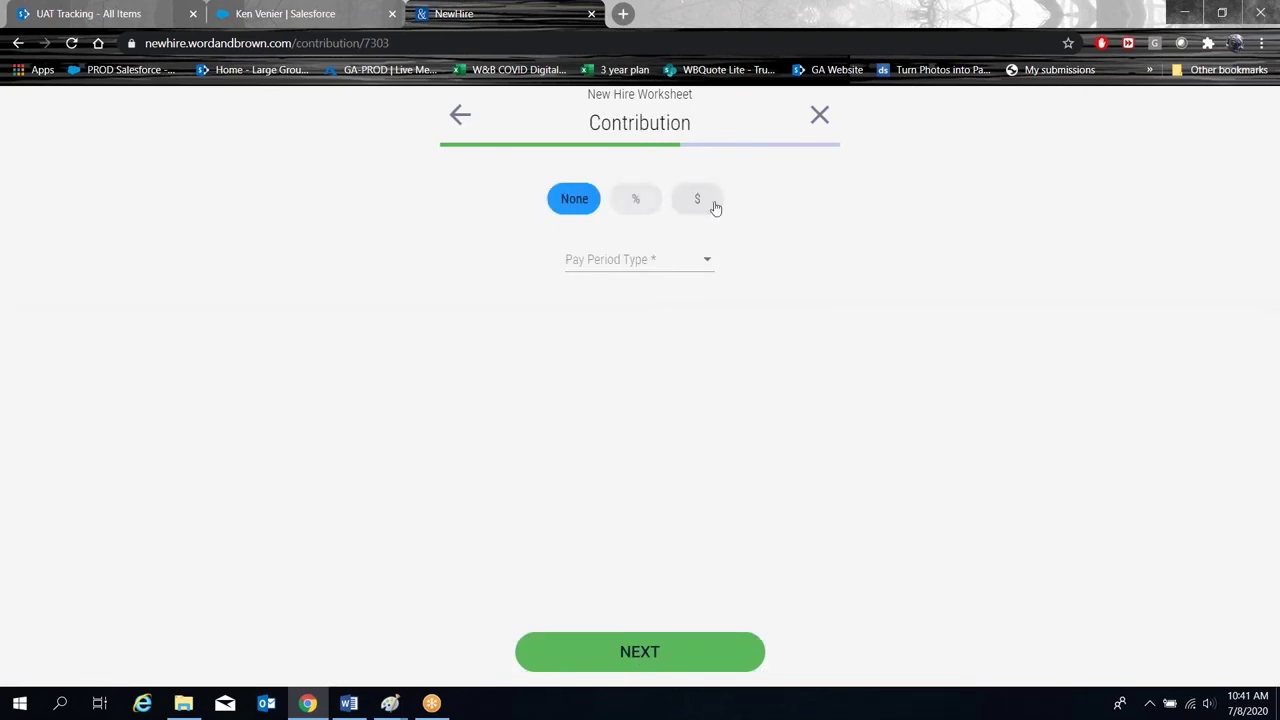
# - Use a percentage contribution based on the lowest cost plan and set the dependent contribution to 50%
pyautogui.click(635, 205)
pyautogui.click(617, 286)
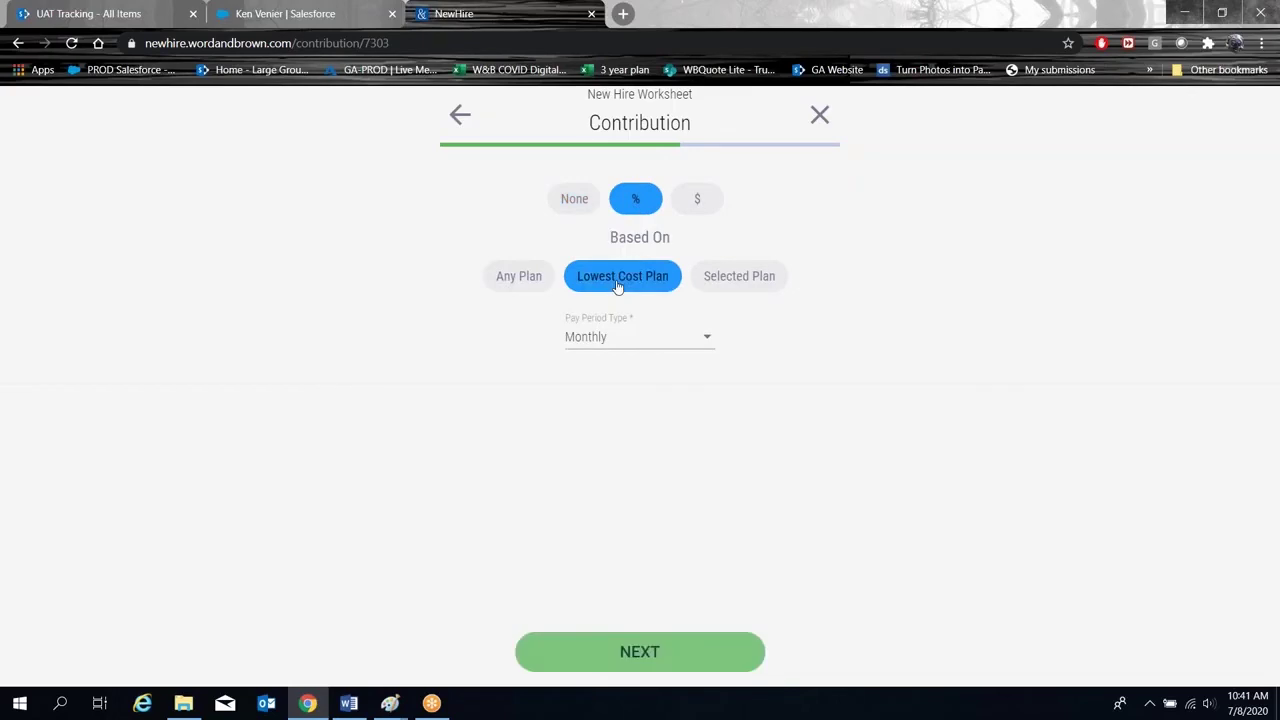
pyautogui.click(633, 658)
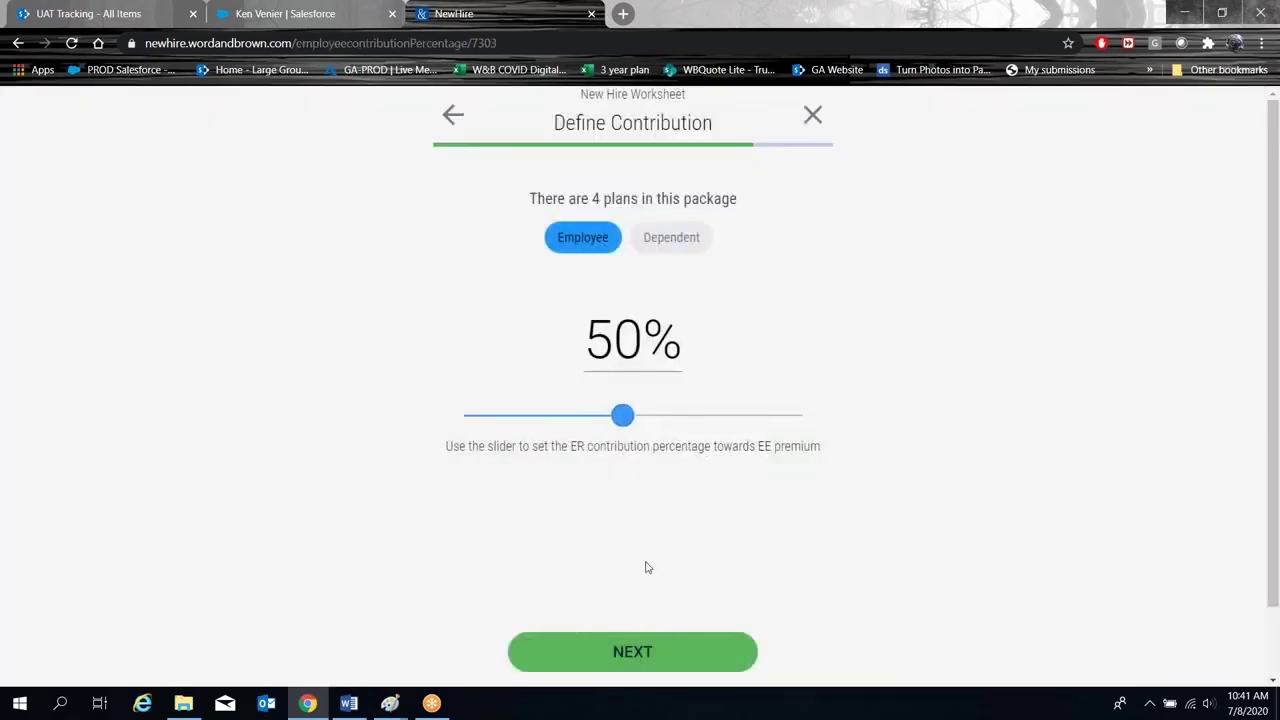
pyautogui.click(680, 241)
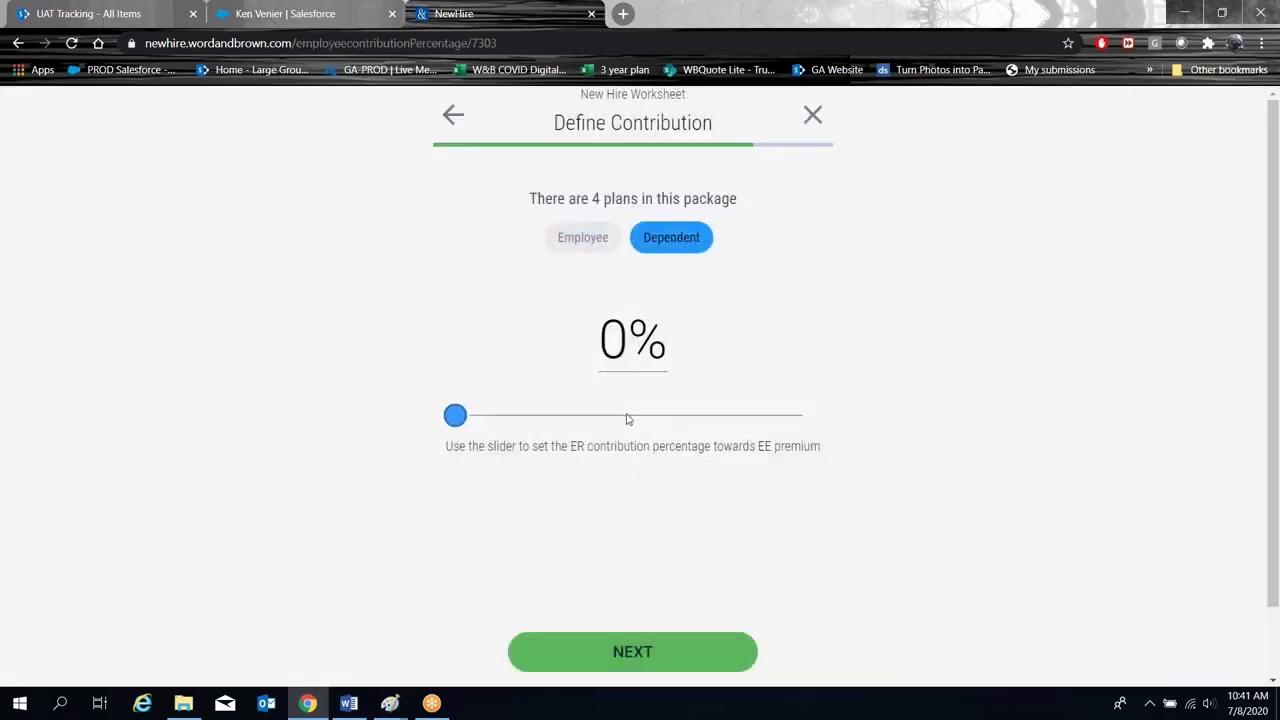
pyautogui.click(628, 418)
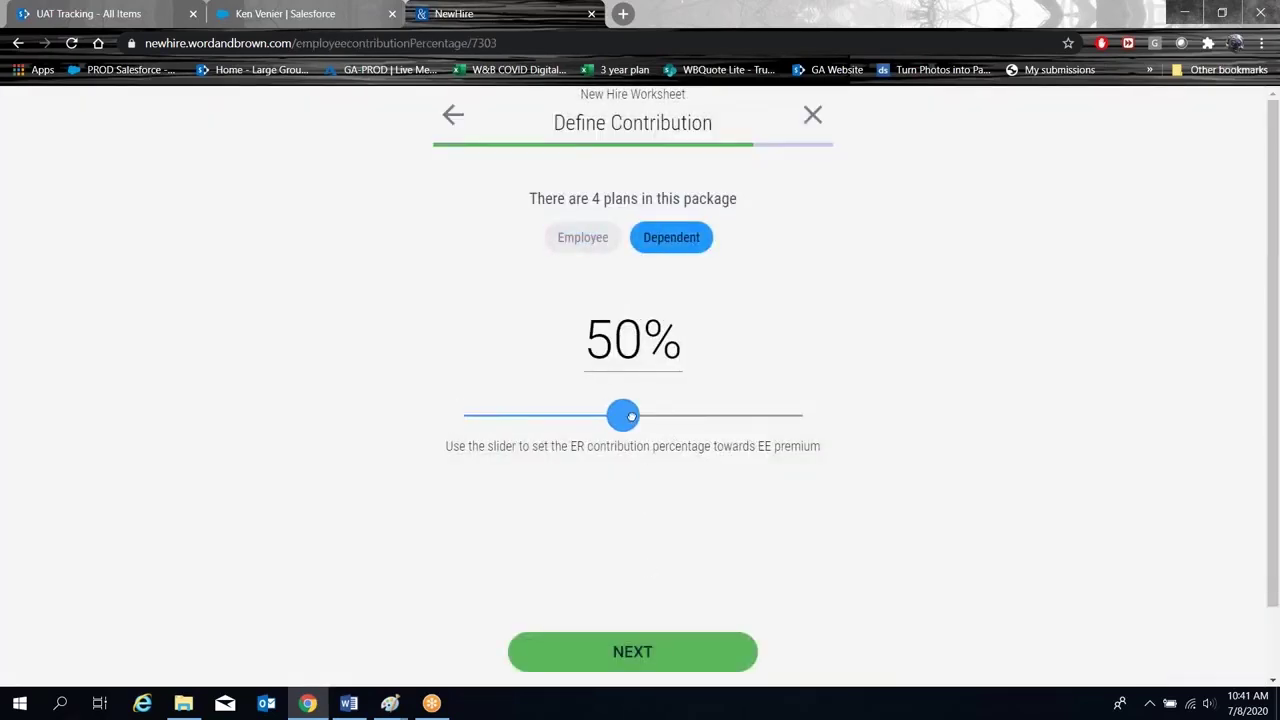
# - Accept the contributions, submit the Health Net worksheet for email delivery and acknowledge the confirmation
pyautogui.click(640, 662)
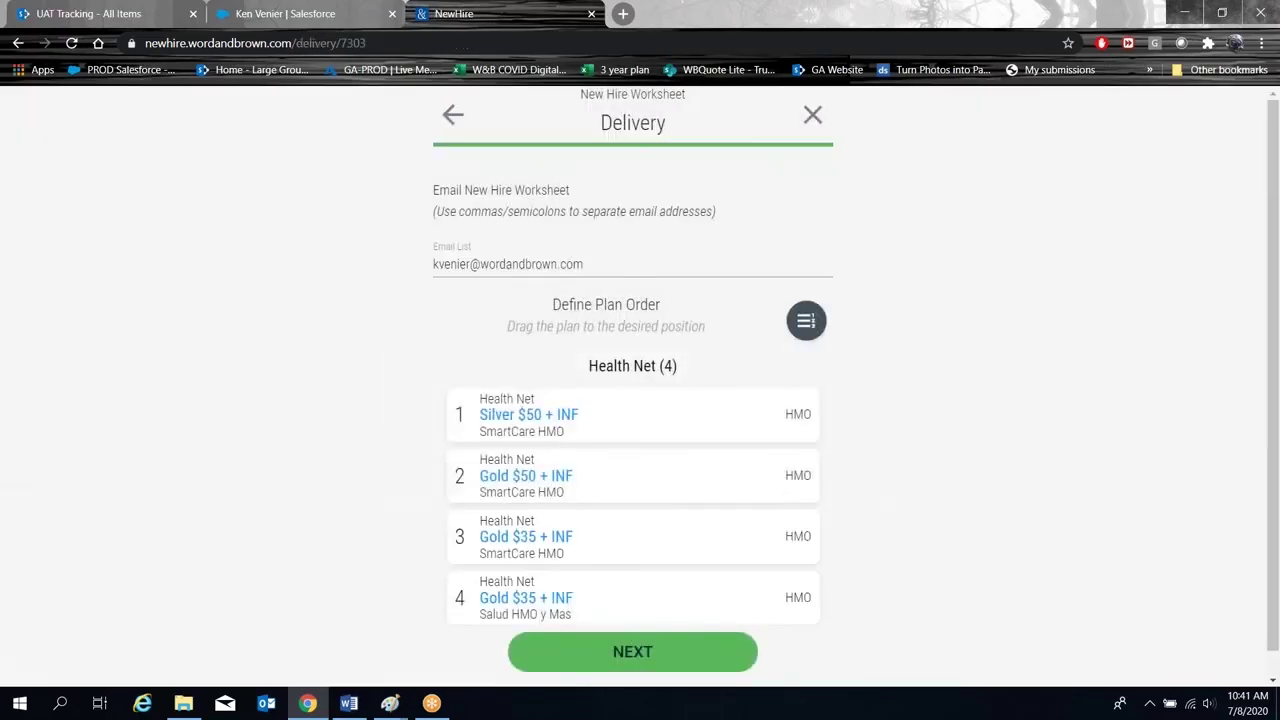
pyautogui.click(640, 665)
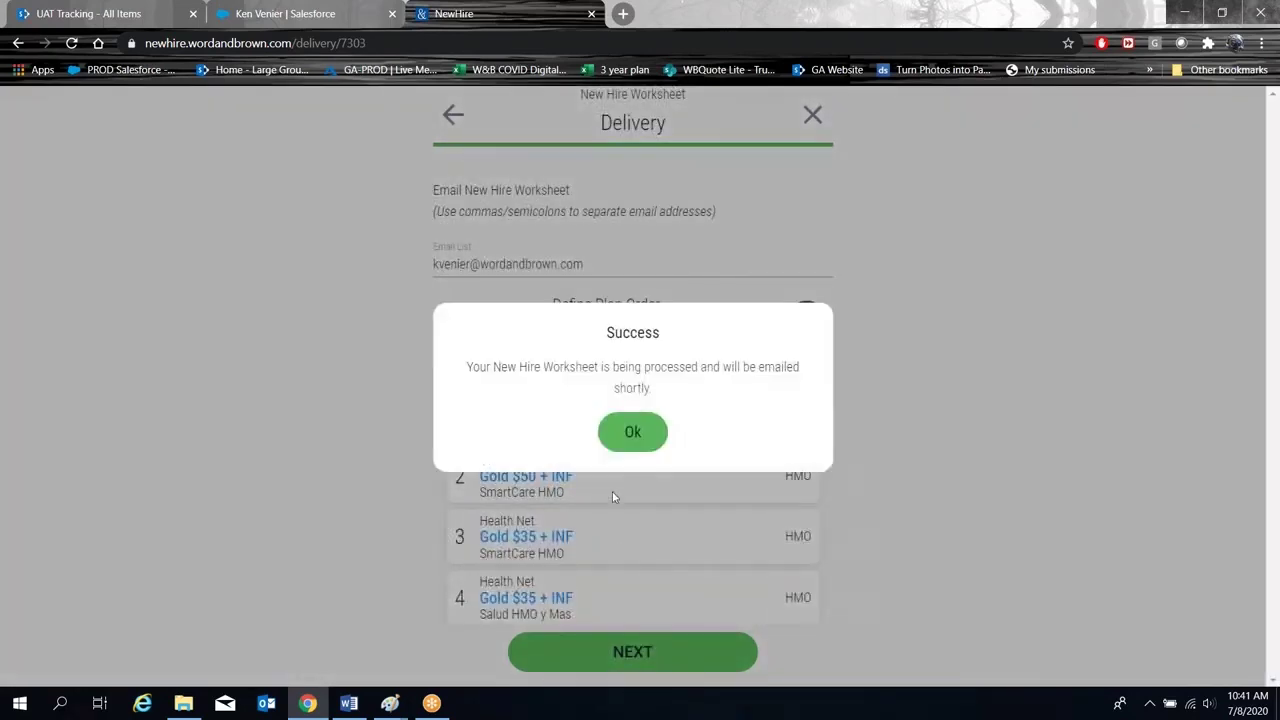
pyautogui.click(630, 432)
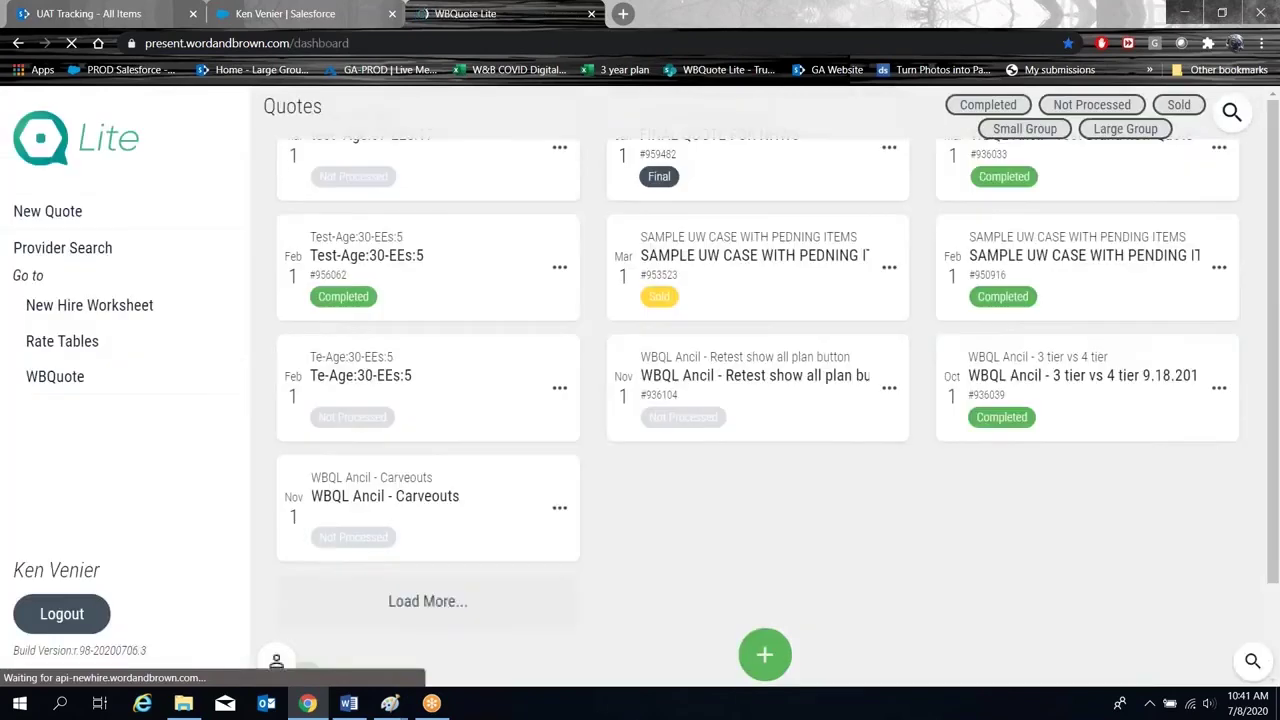